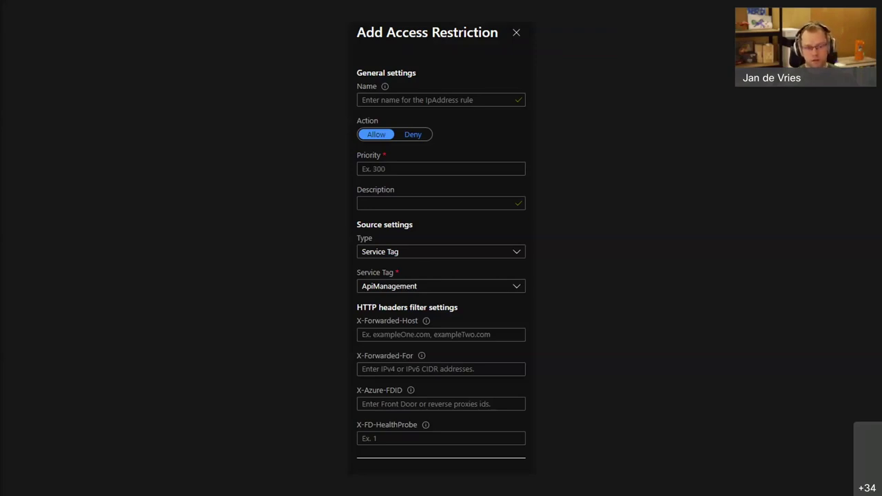
Switch from the slide show to Postman and send the Private Function (in VNet) - Direct request from the Starter folder.
{"action": "key", "text": "Right"}
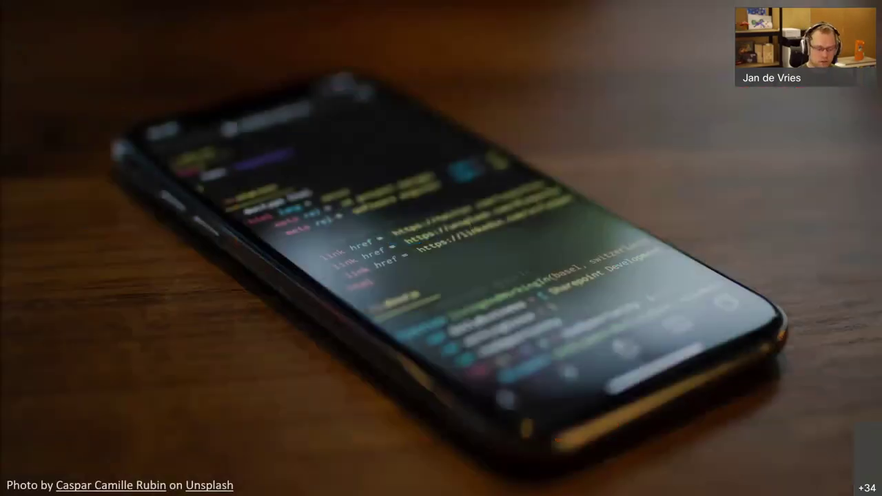
{"action": "key", "text": "super+Tab"}
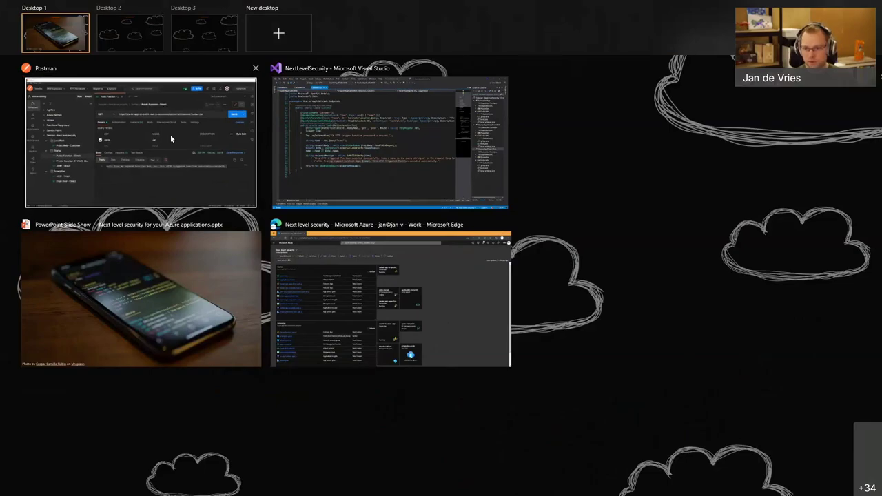
{"action": "left_click", "coordinate": [171, 135]}
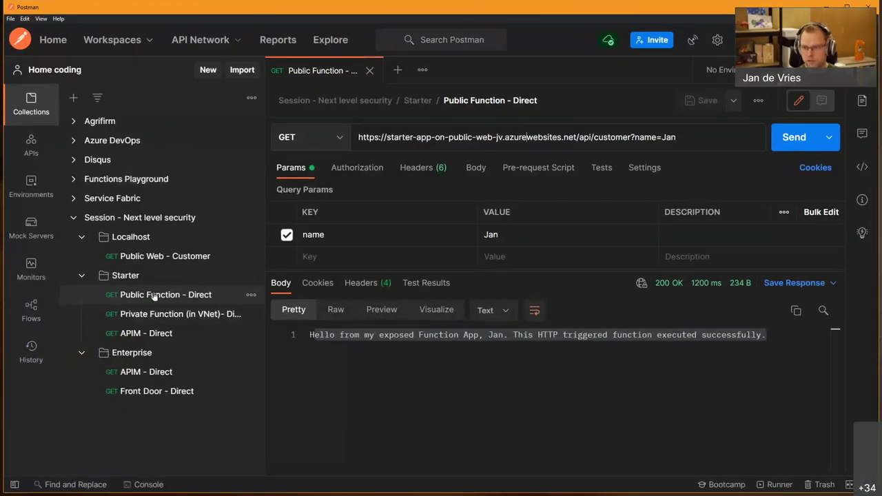
{"action": "left_click", "coordinate": [161, 315]}
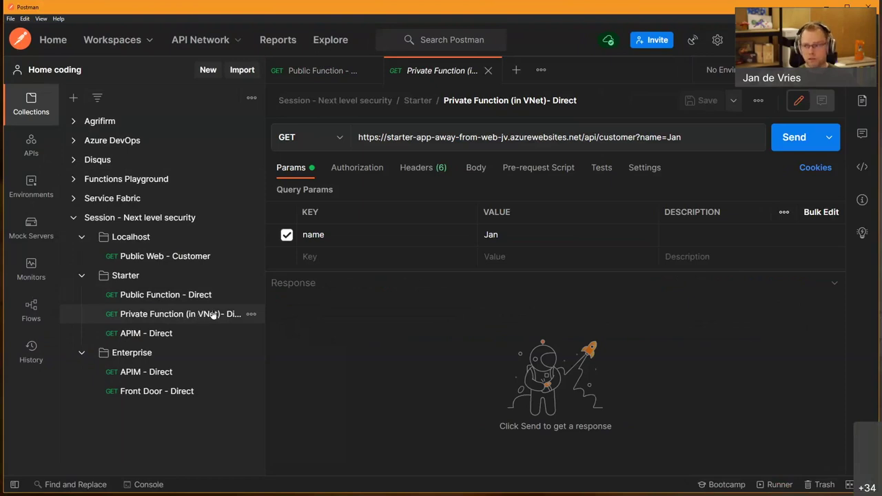
{"action": "left_click", "coordinate": [779, 140]}
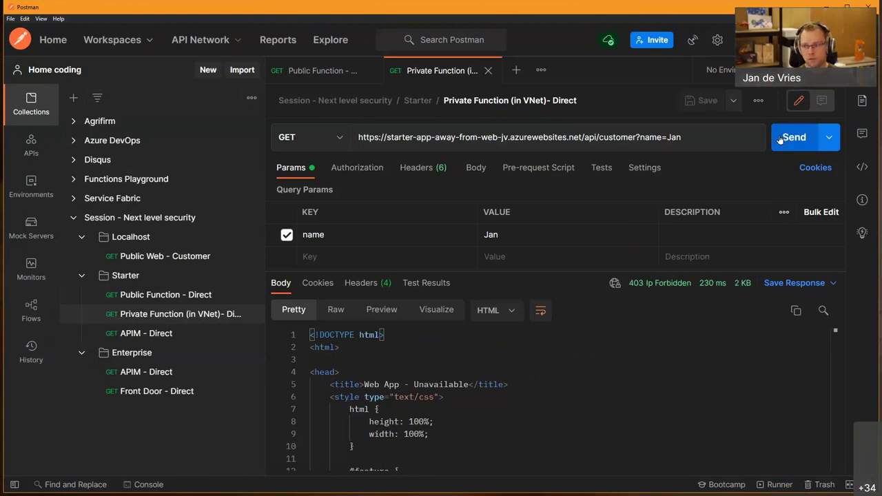
Examine the private function's HTML response body and the explanation of its status code.
{"action": "left_click", "coordinate": [436, 368]}
{"action": "left_click_drag", "start_coordinate": [436, 368], "coordinate": [500, 397]}
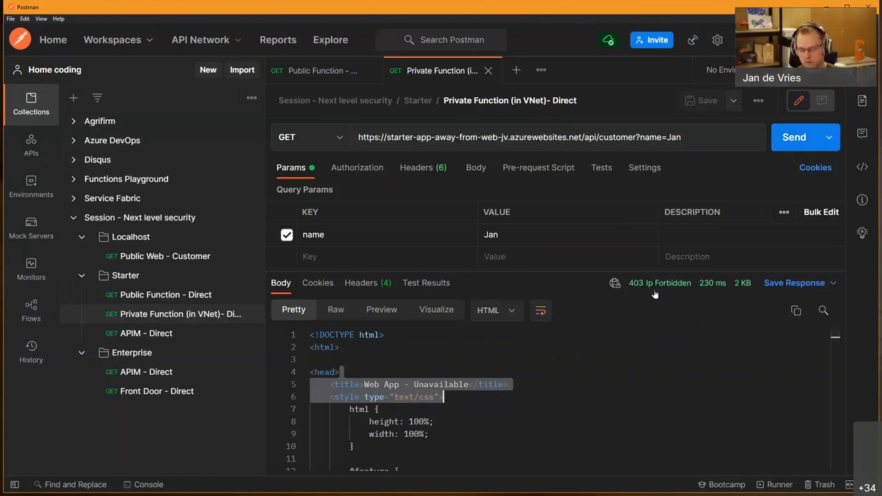
{"action": "mouse_move", "coordinate": [655, 294]}
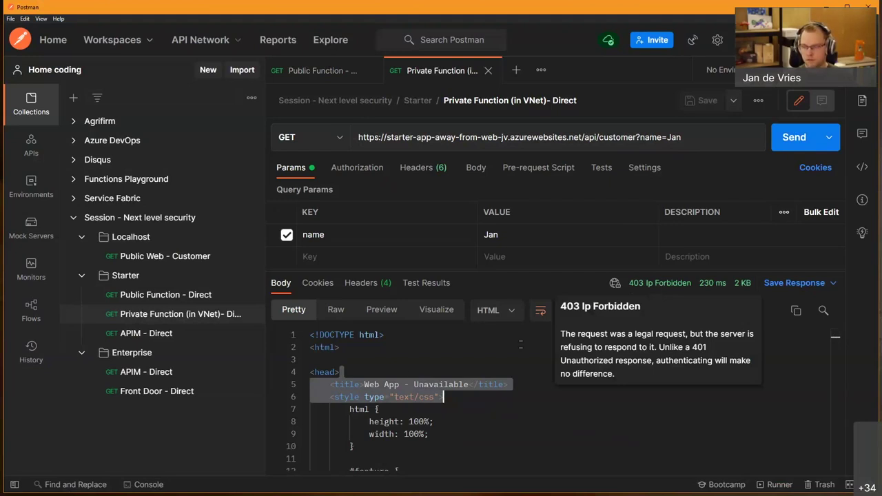
{"action": "left_click", "coordinate": [380, 384]}
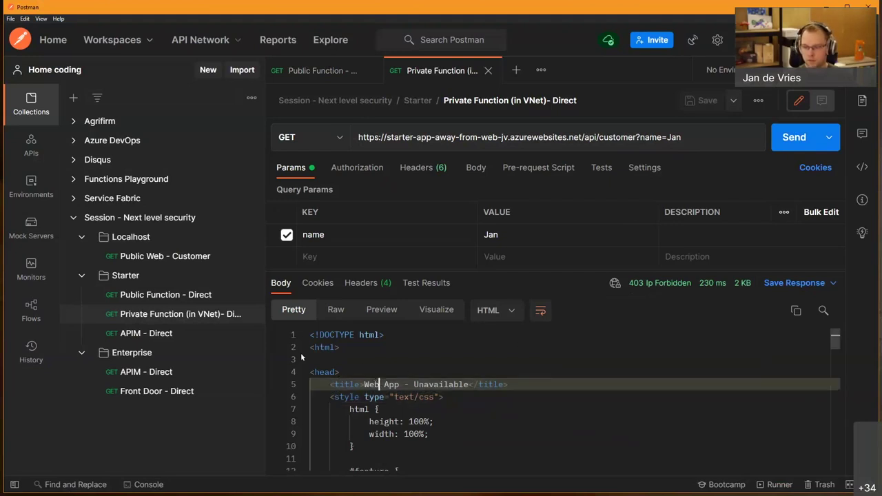
Send the Starter folder's APIM - Direct request and highlight part of the returned message.
{"action": "left_click", "coordinate": [154, 333]}
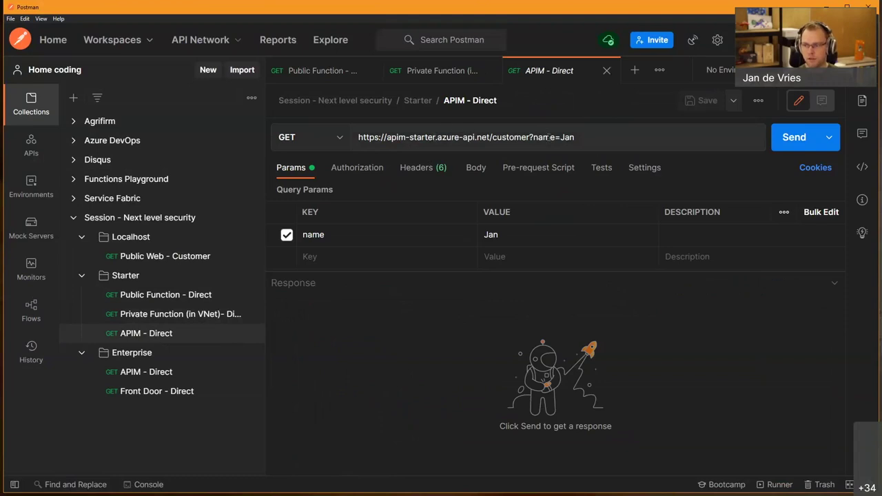
{"action": "left_click", "coordinate": [792, 141]}
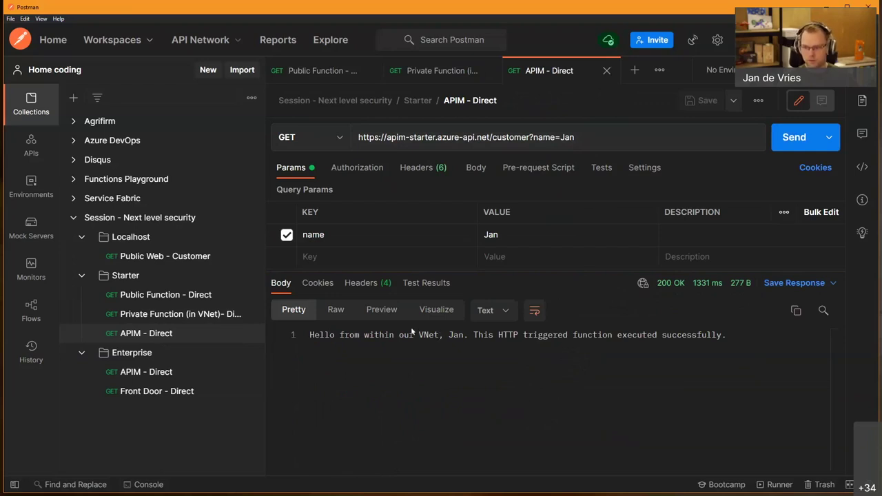
{"action": "left_click_drag", "start_coordinate": [410, 335], "coordinate": [553, 335]}
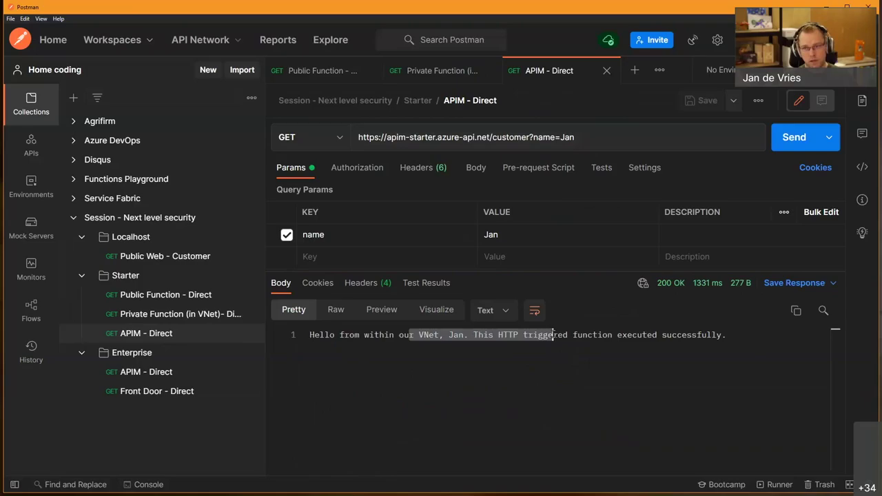
Switch to the Azure portal in Edge and open the networking settings of the starter-app-away-from-web-jv function app.
{"action": "key", "text": "super+Tab"}
{"action": "left_click", "coordinate": [400, 303]}
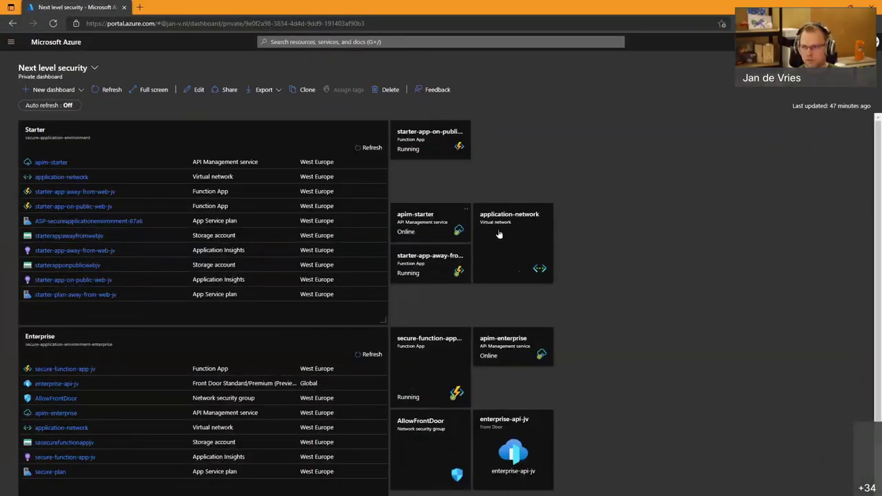
{"action": "left_click", "coordinate": [423, 274]}
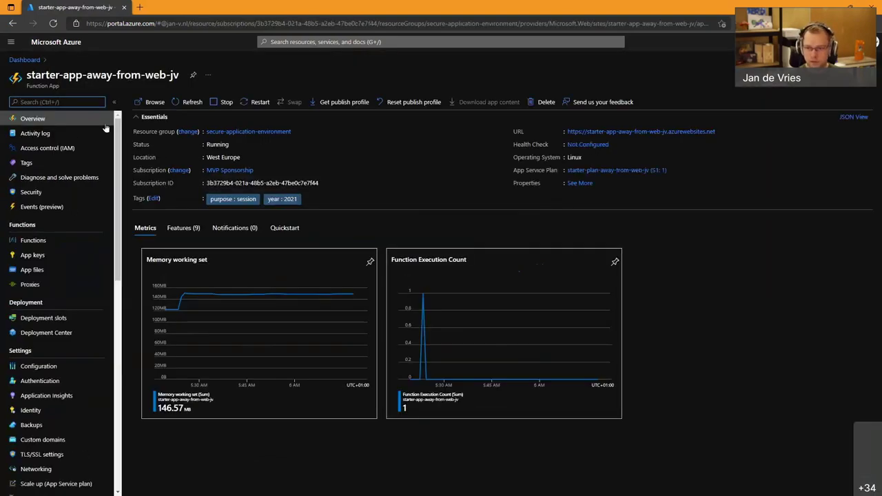
{"action": "scroll", "coordinate": [55, 348], "scroll_direction": "down", "scroll_amount": 1}
{"action": "scroll", "coordinate": [56, 348], "scroll_direction": "down", "scroll_amount": 3}
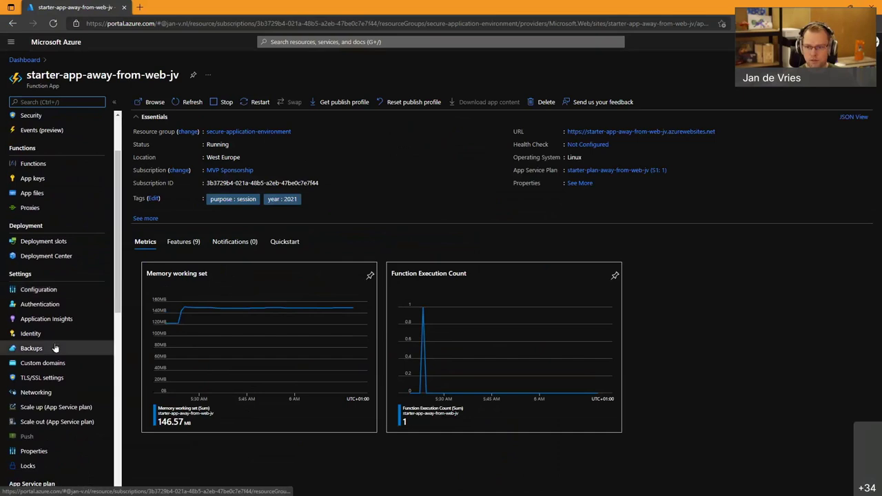
{"action": "left_click", "coordinate": [56, 354]}
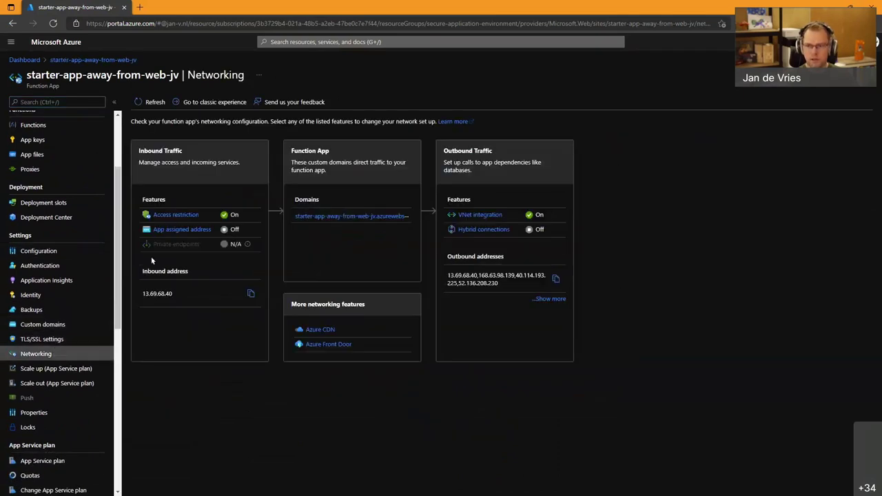
Review the function app's VNet integration configuration and its inbound access restriction rules.
{"action": "left_click", "coordinate": [472, 218]}
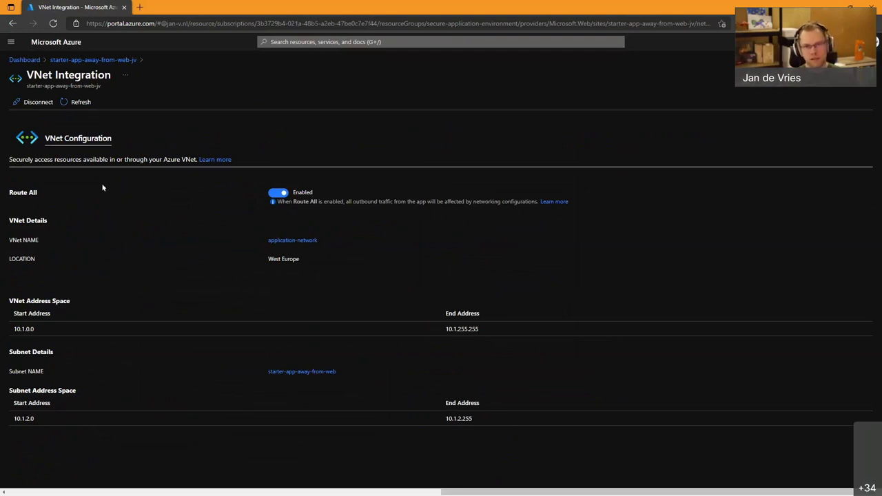
{"action": "left_click", "coordinate": [120, 61]}
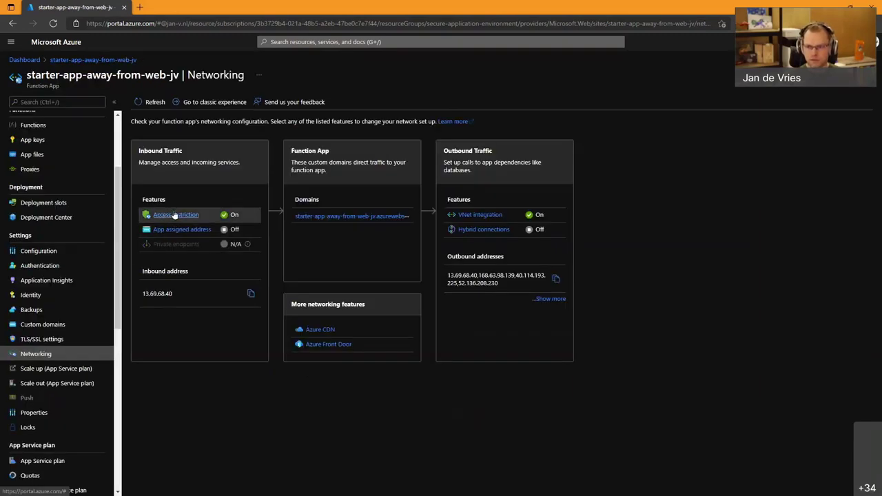
{"action": "left_click", "coordinate": [174, 215]}
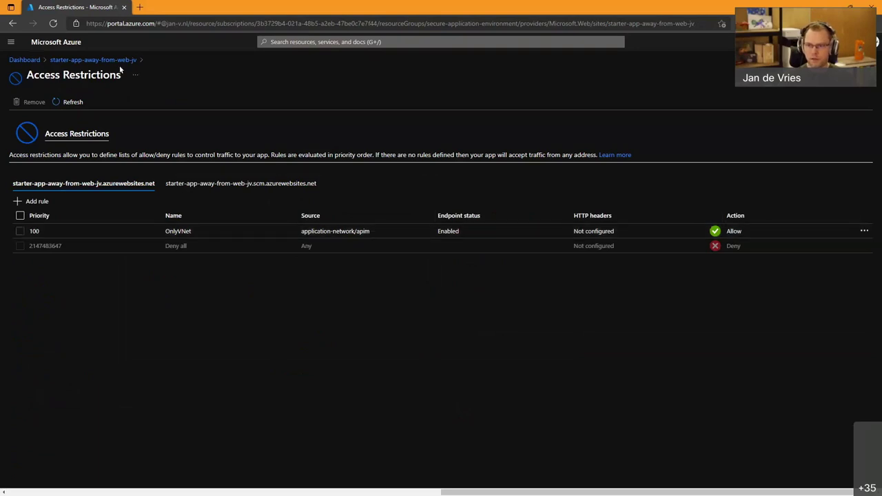
Open the subnets of the application-network virtual network from the dashboard and select the starter-app-away-from-web row.
{"action": "left_click", "coordinate": [24, 60]}
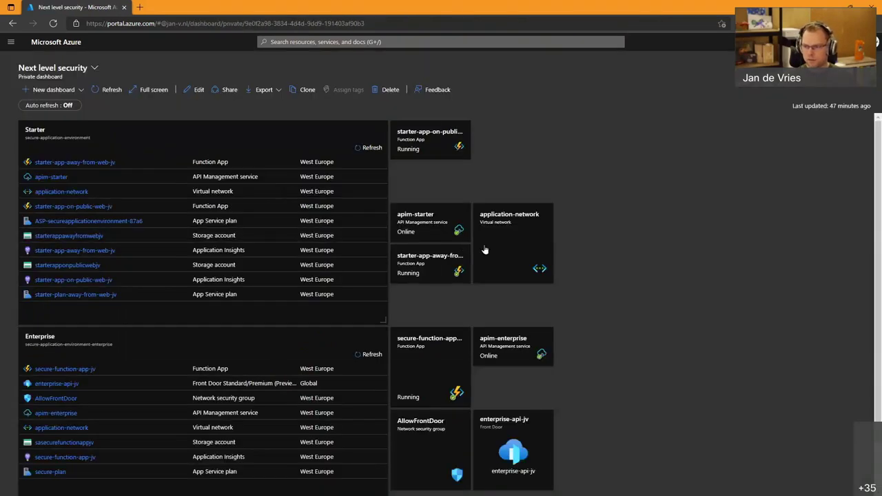
{"action": "left_click", "coordinate": [509, 239]}
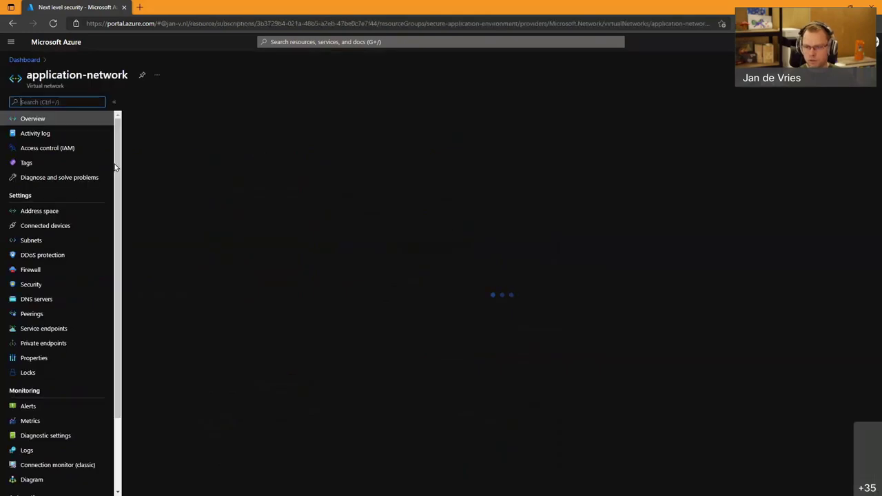
{"action": "left_click", "coordinate": [50, 241]}
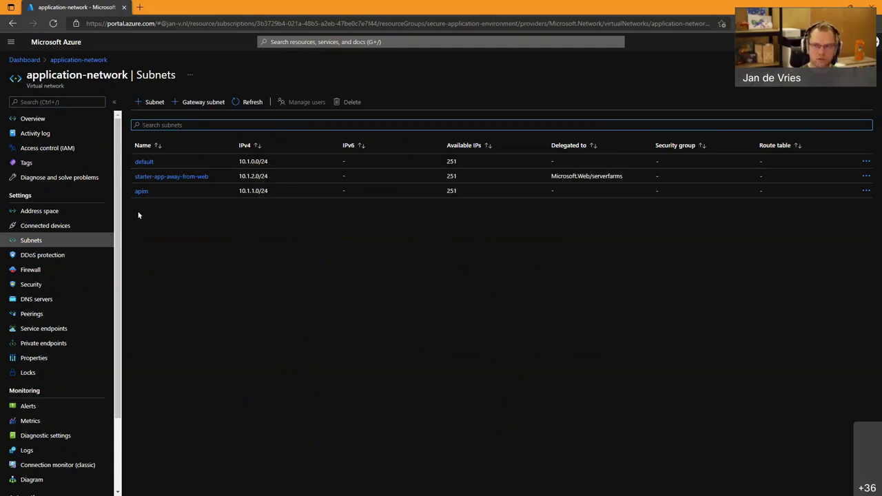
{"action": "left_click", "coordinate": [474, 183]}
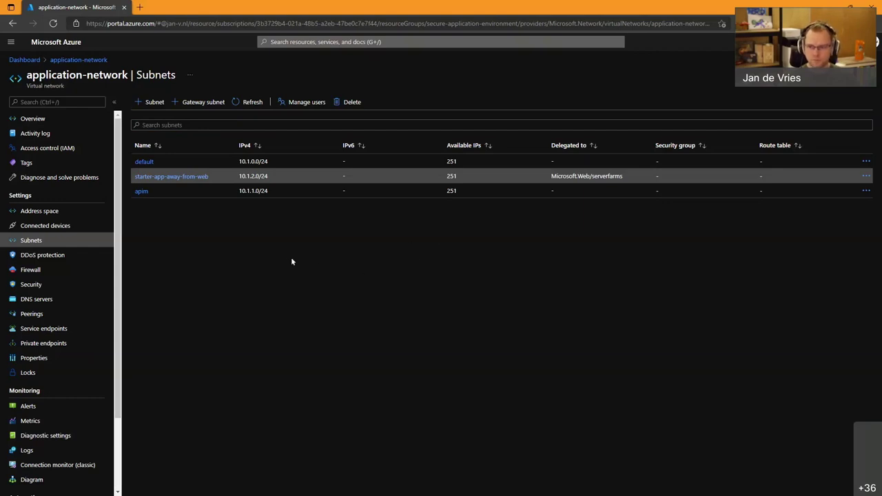
Open the apim-starter service's APIs from the dashboard and show the GET Customer operation of StarterAppAwayFromWeb.
{"action": "left_click", "coordinate": [27, 61]}
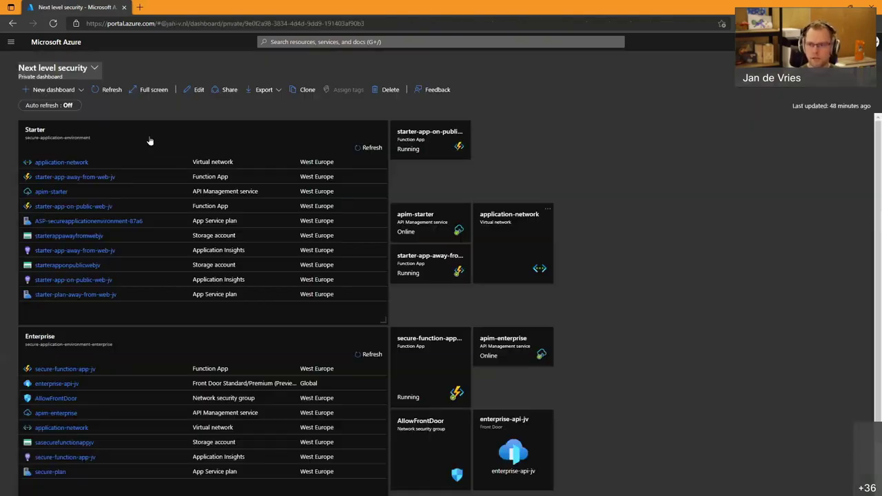
{"action": "left_click", "coordinate": [414, 226]}
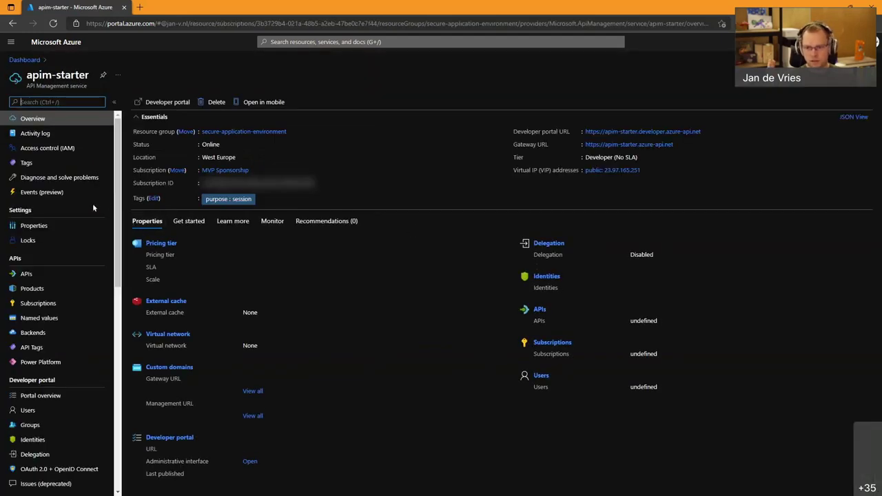
{"action": "left_click", "coordinate": [83, 276]}
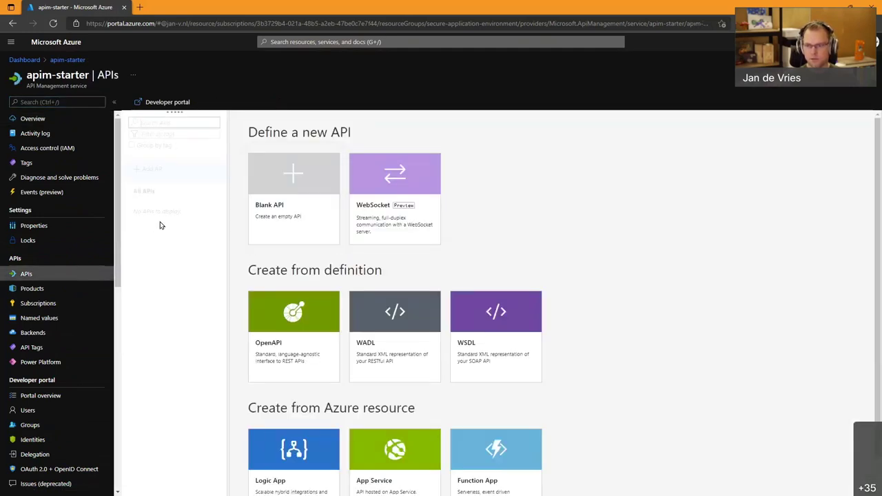
{"action": "scroll", "coordinate": [490, 451], "scroll_direction": "down", "scroll_amount": 2}
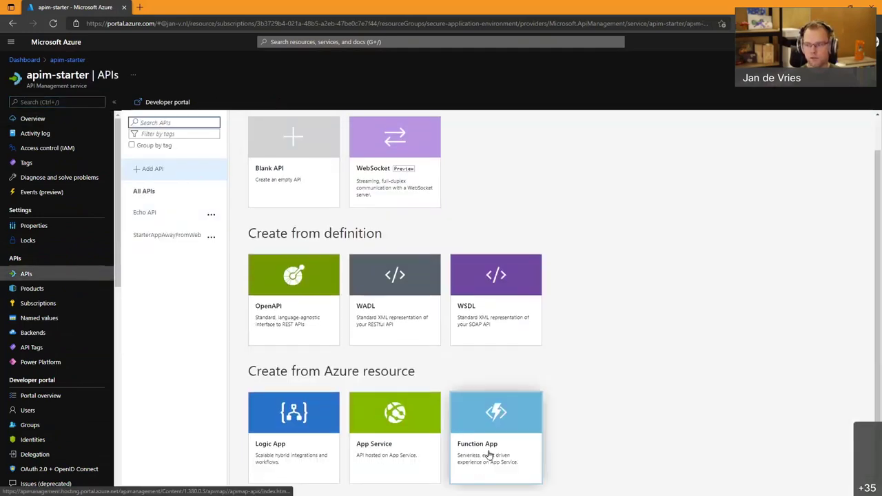
{"action": "left_click", "coordinate": [148, 236]}
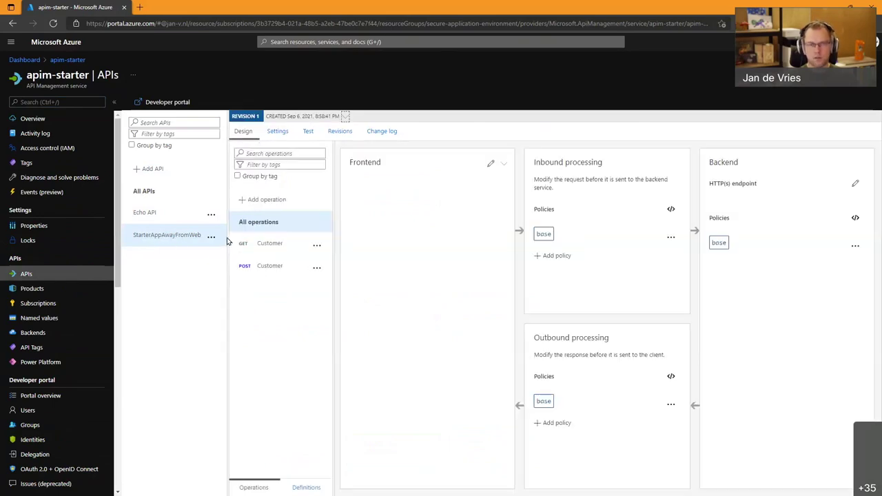
{"action": "left_click", "coordinate": [273, 244]}
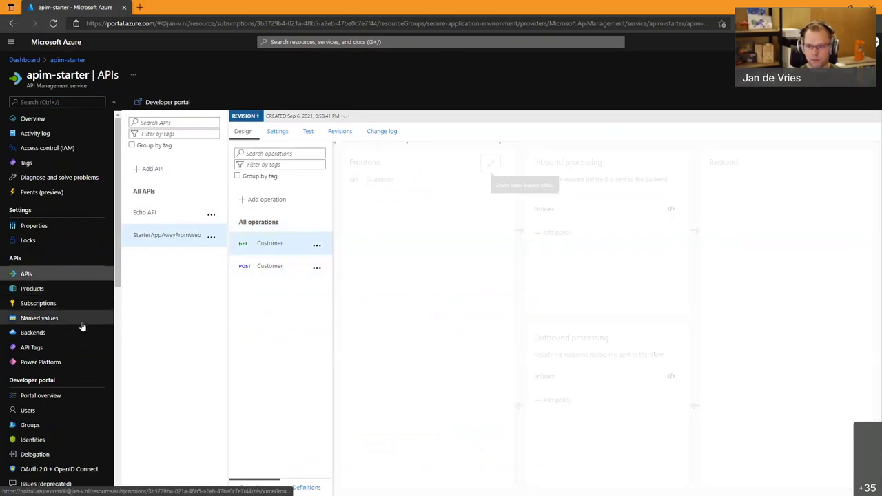
Open the virtual network settings of the apim-starter API Management service.
{"action": "scroll", "coordinate": [71, 334], "scroll_direction": "down", "scroll_amount": 1}
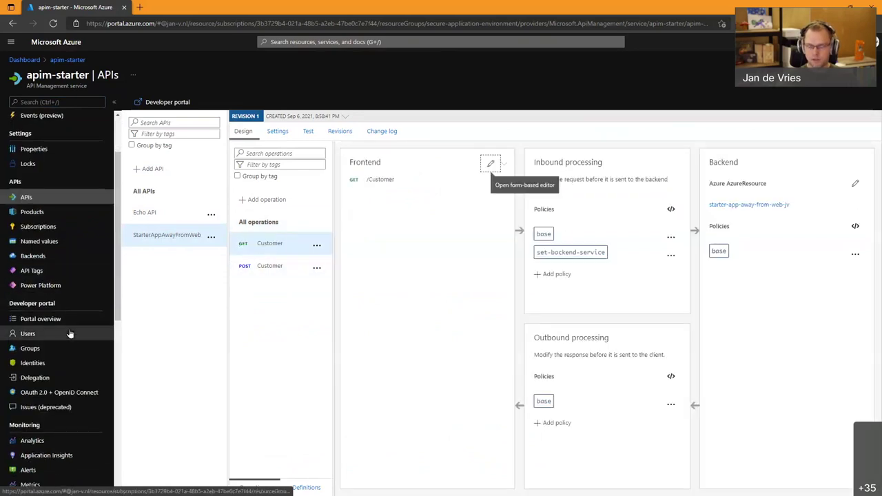
{"action": "scroll", "coordinate": [69, 337], "scroll_direction": "down", "scroll_amount": 4}
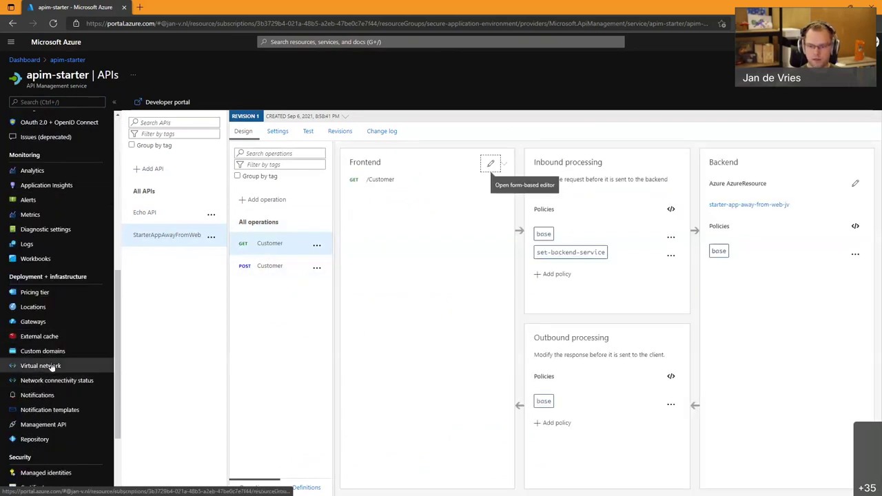
{"action": "left_click", "coordinate": [53, 366]}
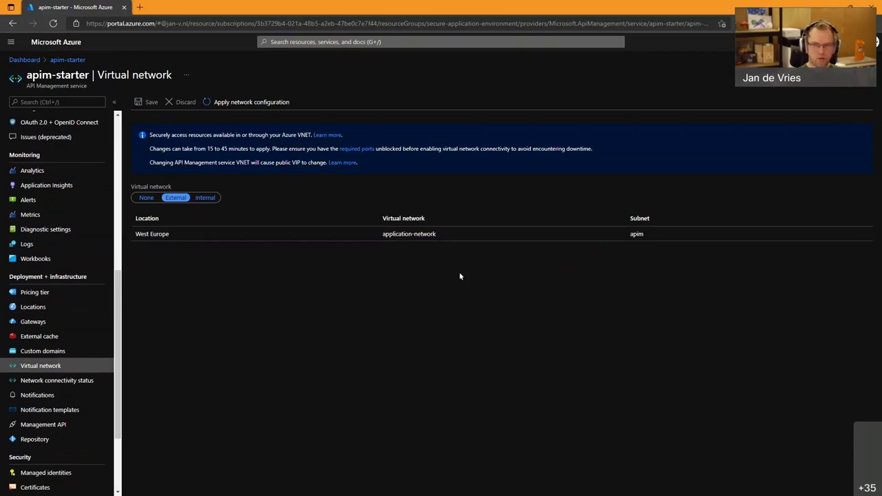
Return to the PowerPoint slide show and advance past the rule set configuration slide.
{"action": "key", "text": "super+Tab"}
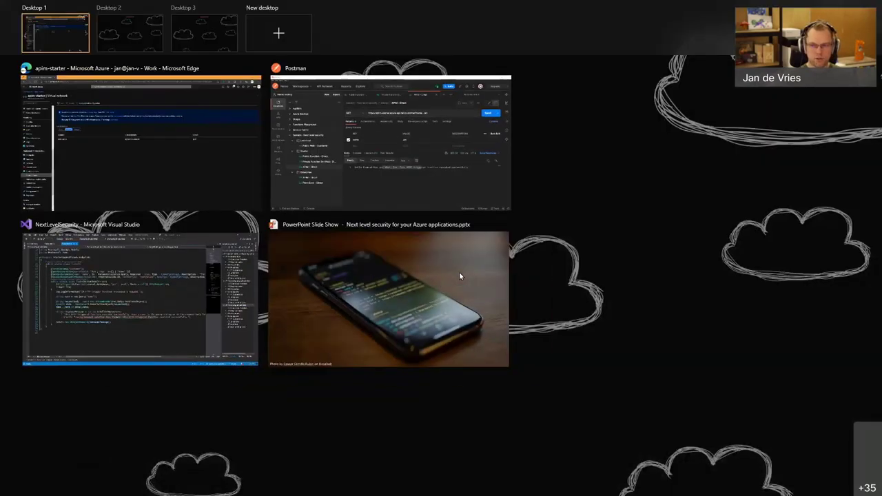
{"action": "left_click", "coordinate": [404, 316]}
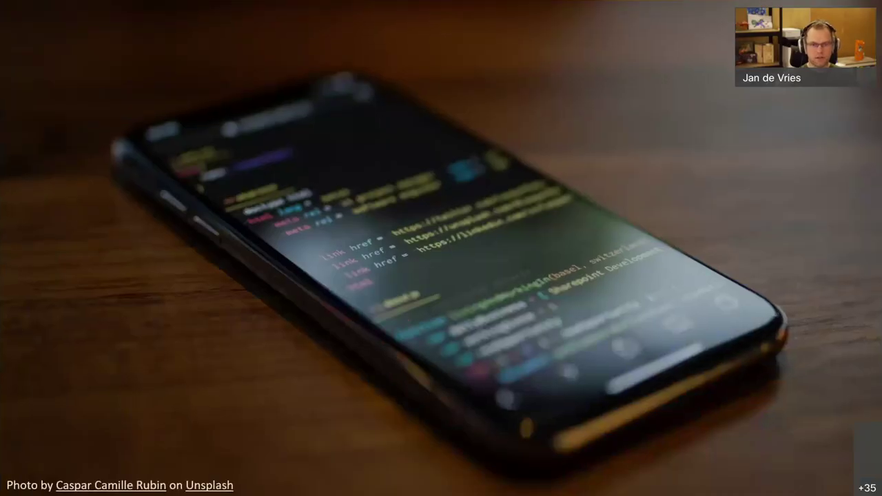
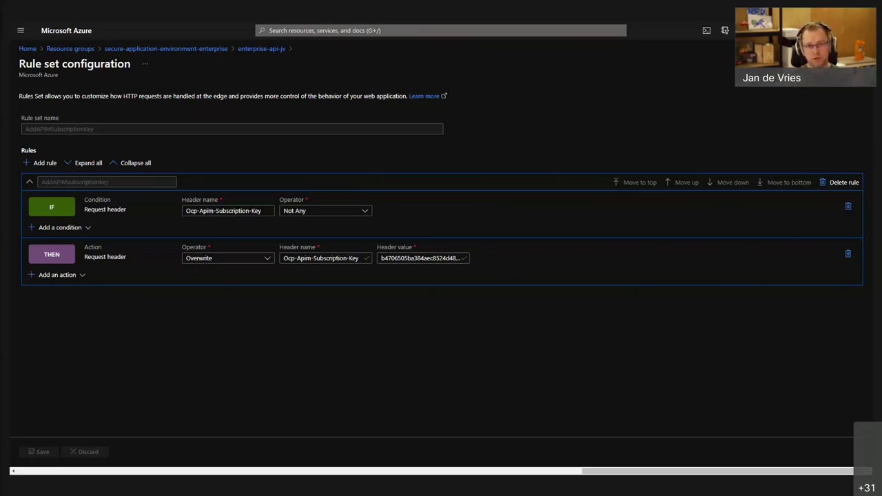
{"action": "left_click", "coordinate": [338, 378]}
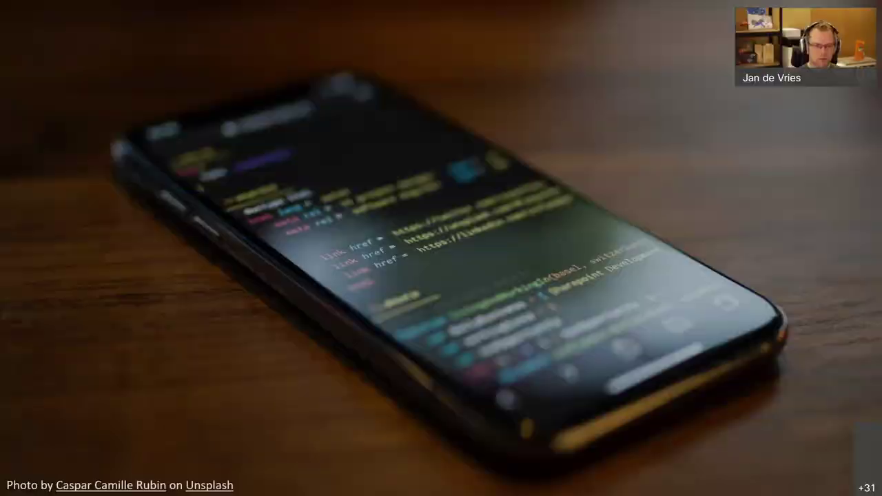
Switch to the Azure portal and open the networking access restrictions of the secure-function-app-jv Function App from the dashboard.
{"action": "key", "text": "super+Tab"}
{"action": "left_click", "coordinate": [390, 141]}
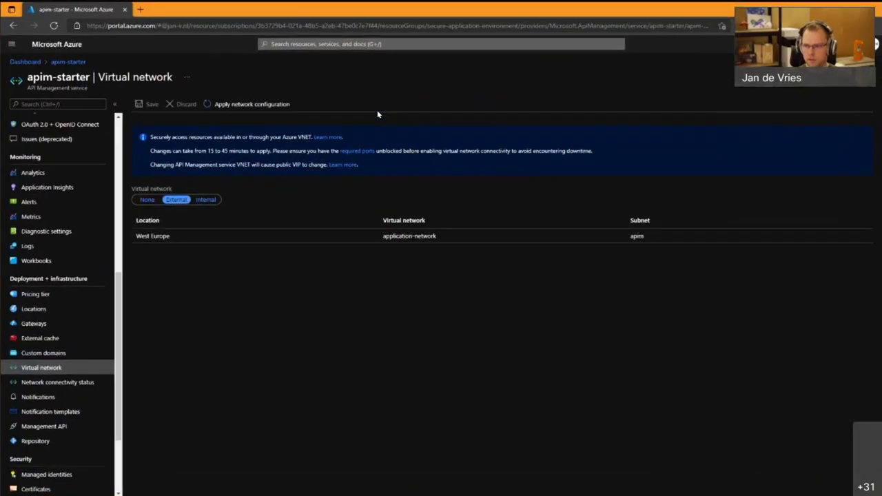
{"action": "left_click", "coordinate": [31, 60]}
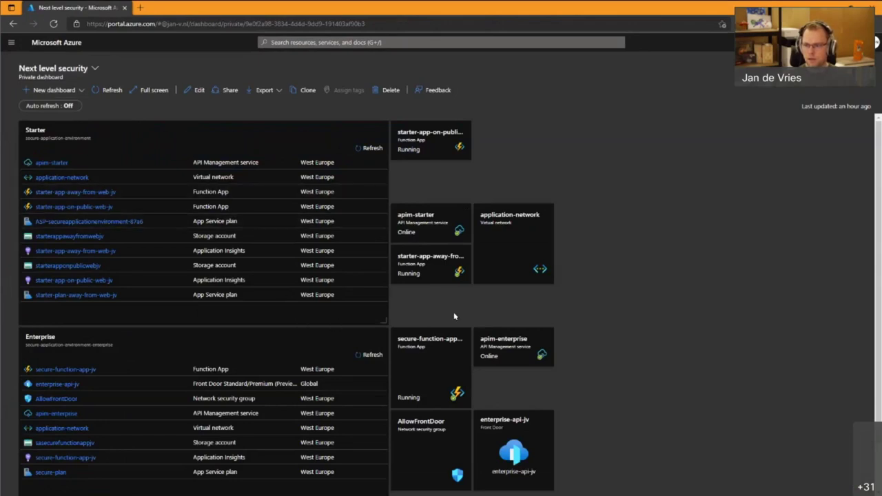
{"action": "left_click", "coordinate": [440, 361]}
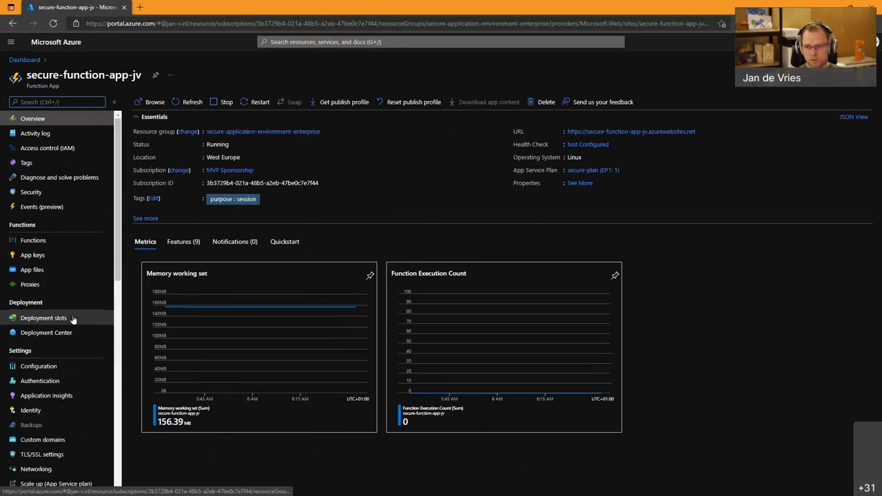
{"action": "scroll", "coordinate": [72, 319], "scroll_direction": "down", "scroll_amount": 3}
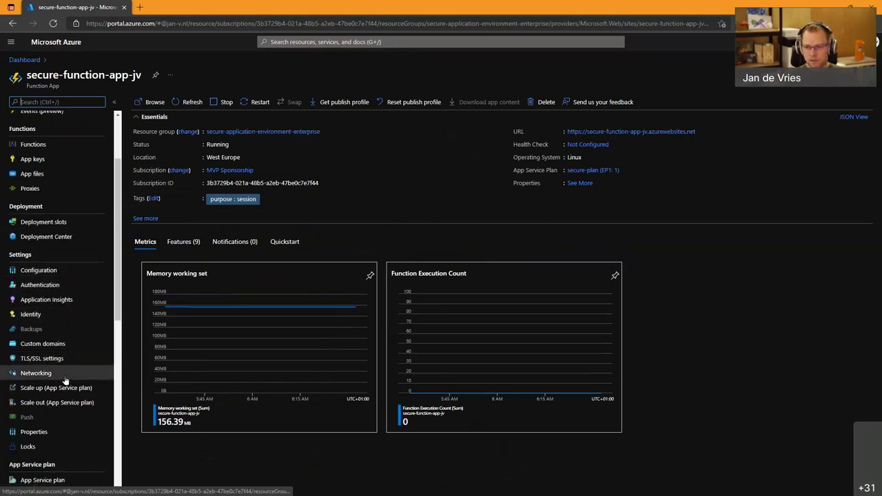
{"action": "left_click", "coordinate": [64, 377]}
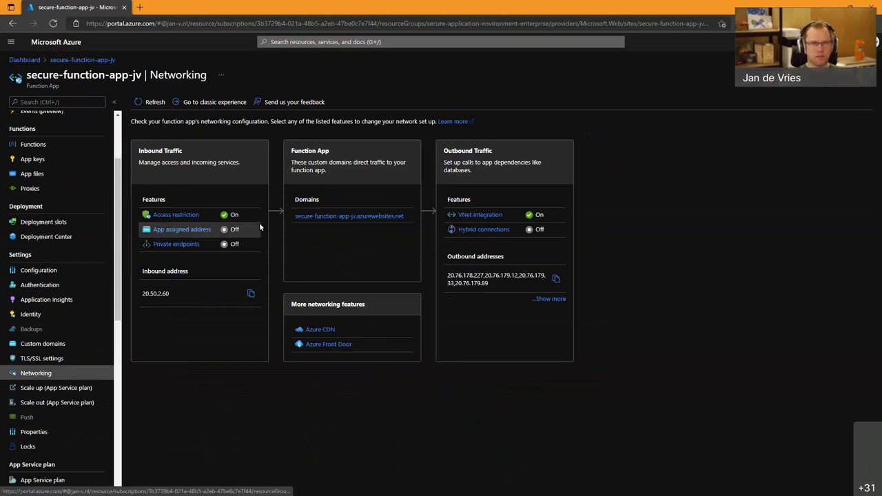
{"action": "left_click", "coordinate": [183, 216]}
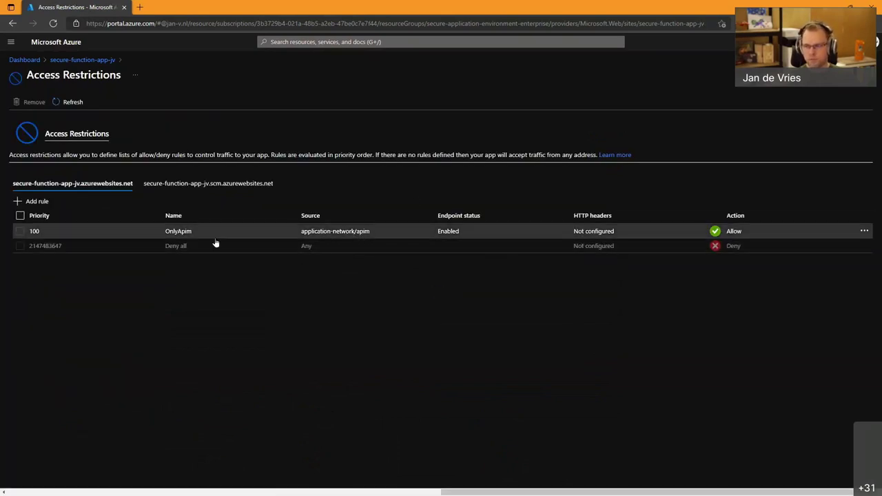
Open the Azure Functions OpenAPI API in apim-enterprise from the dashboard and examine the code of its inbound check-header policy.
{"action": "left_click", "coordinate": [866, 75]}
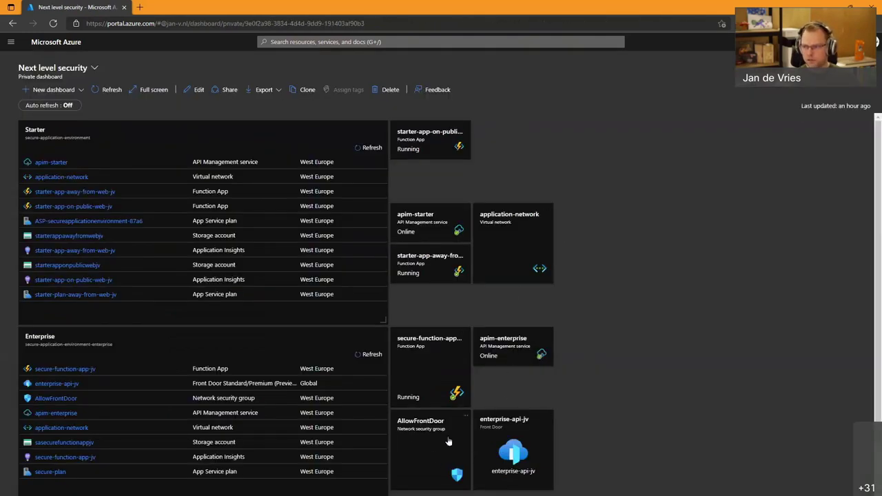
{"action": "left_click", "coordinate": [495, 359]}
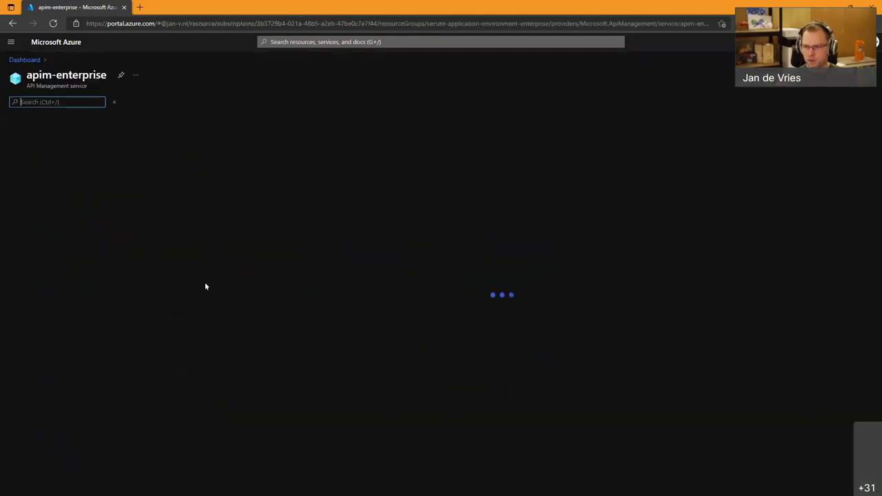
{"action": "left_click", "coordinate": [55, 278]}
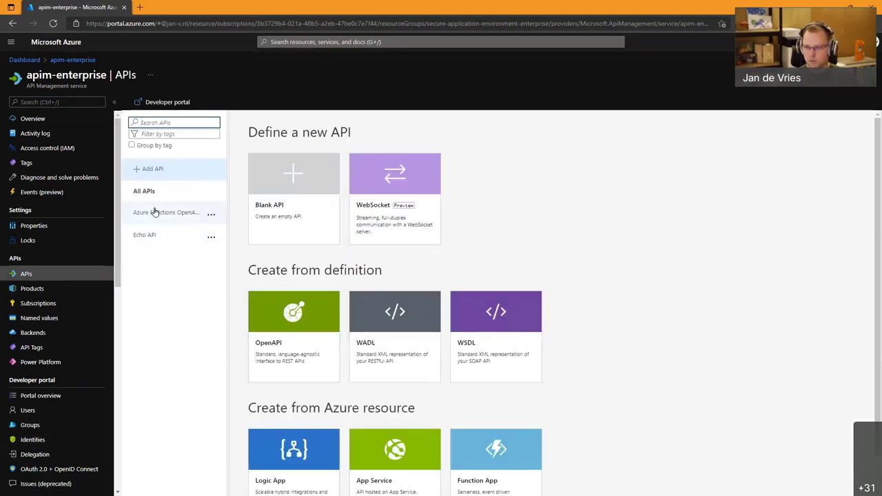
{"action": "left_click", "coordinate": [154, 212]}
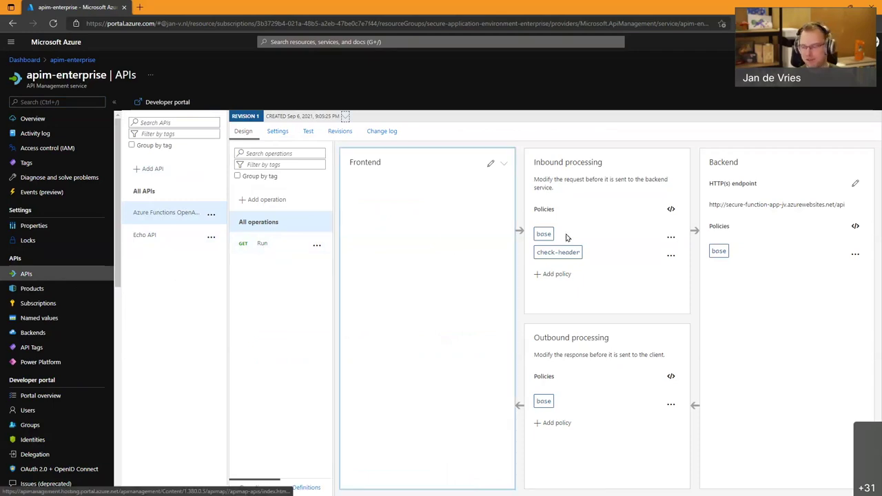
{"action": "mouse_move", "coordinate": [548, 256]}
{"action": "left_click", "coordinate": [552, 260]}
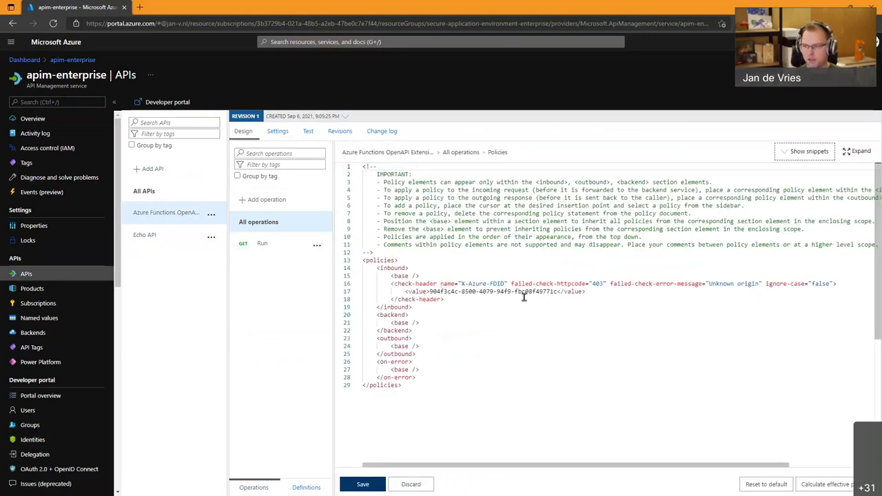
{"action": "left_click_drag", "start_coordinate": [433, 284], "coordinate": [517, 300]}
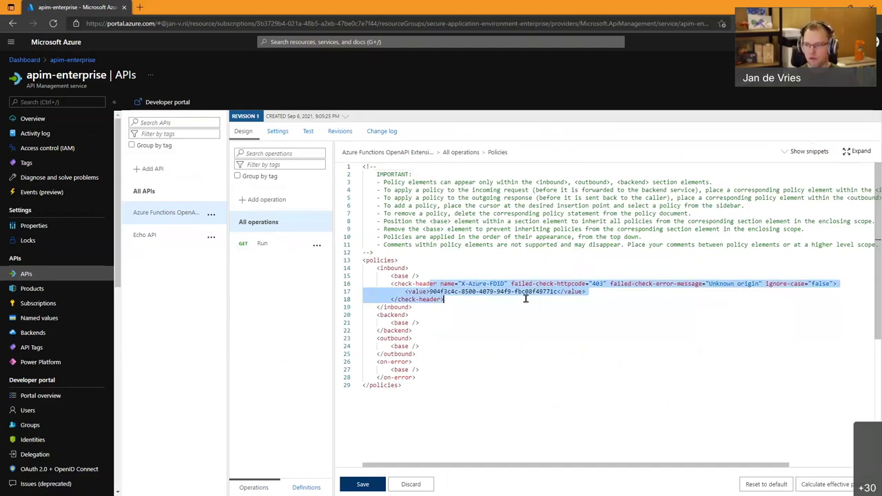
{"action": "left_click", "coordinate": [526, 296]}
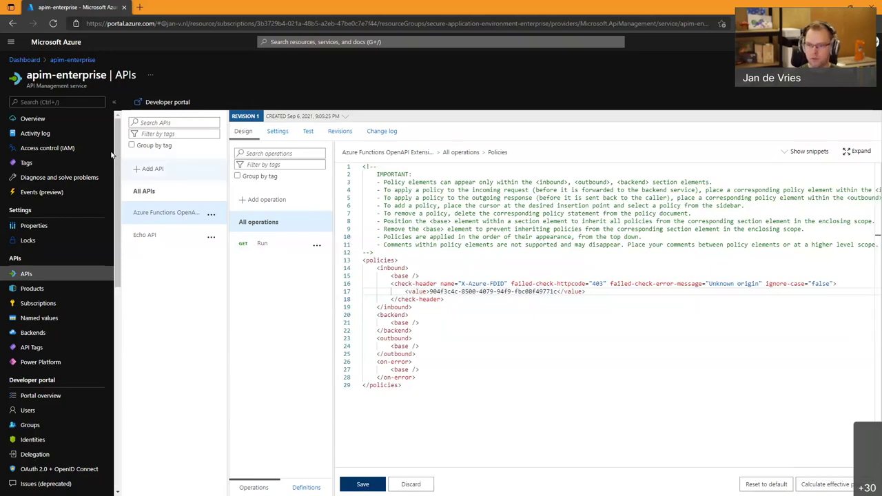
Open the enterprise-api-jv Front Door from the dashboard and show the configuration of its AddAPIMSubscriptionKey rule set.
{"action": "left_click", "coordinate": [31, 61]}
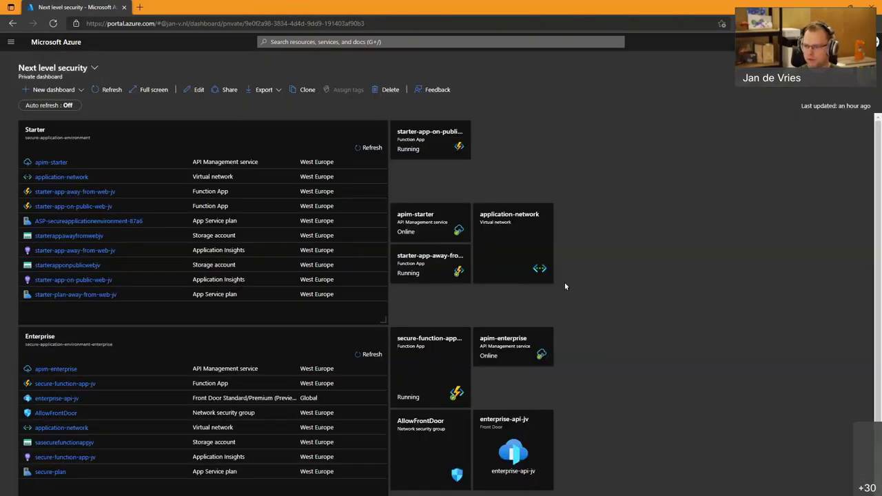
{"action": "scroll", "coordinate": [565, 286], "scroll_direction": "down", "scroll_amount": 2}
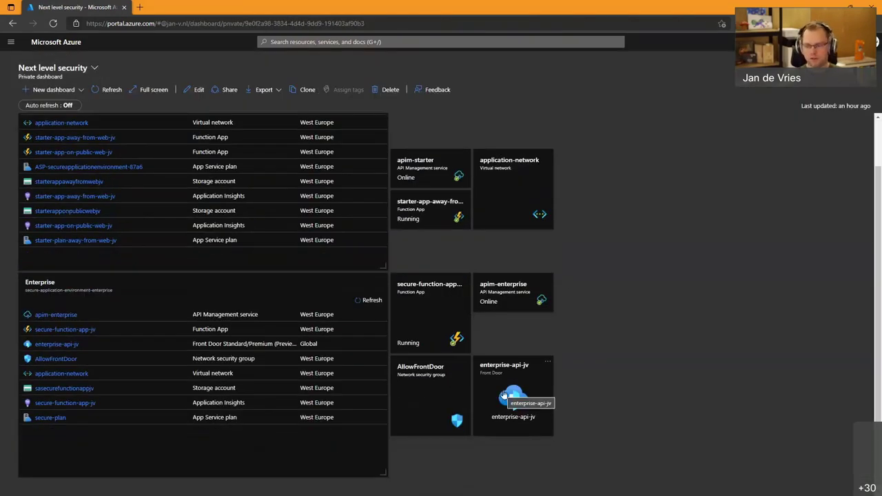
{"action": "left_click", "coordinate": [505, 394]}
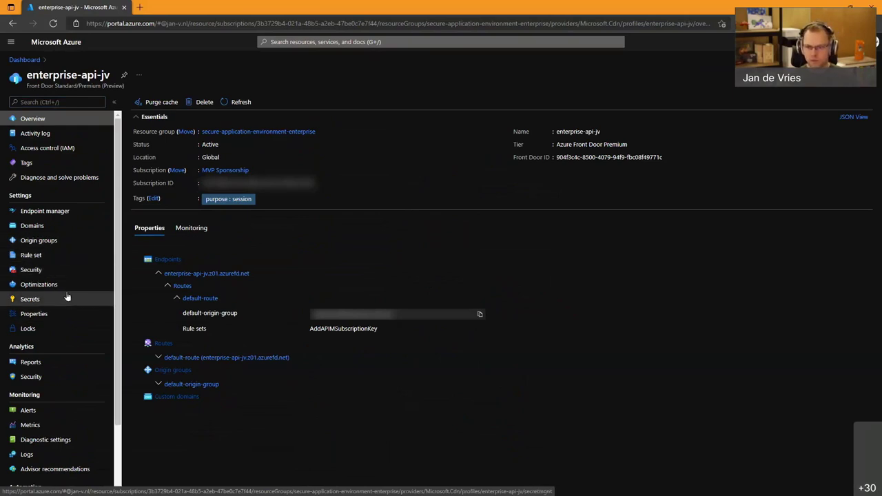
{"action": "left_click", "coordinate": [31, 256]}
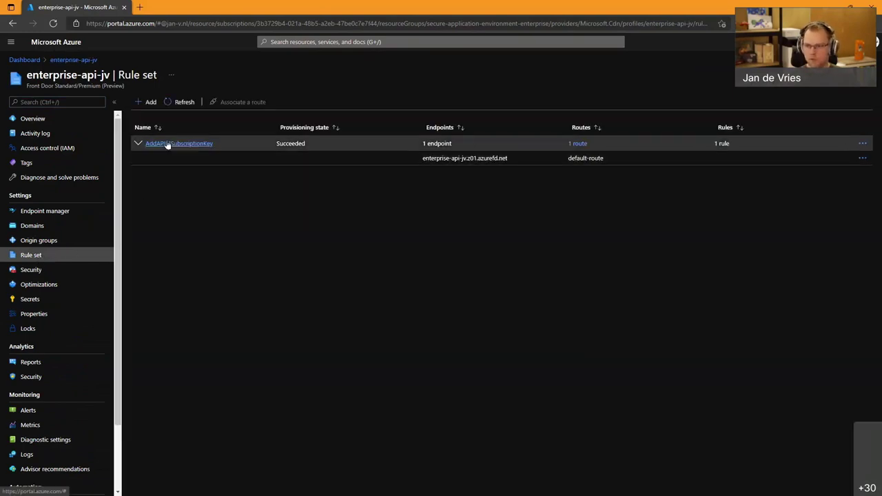
{"action": "left_click", "coordinate": [167, 144]}
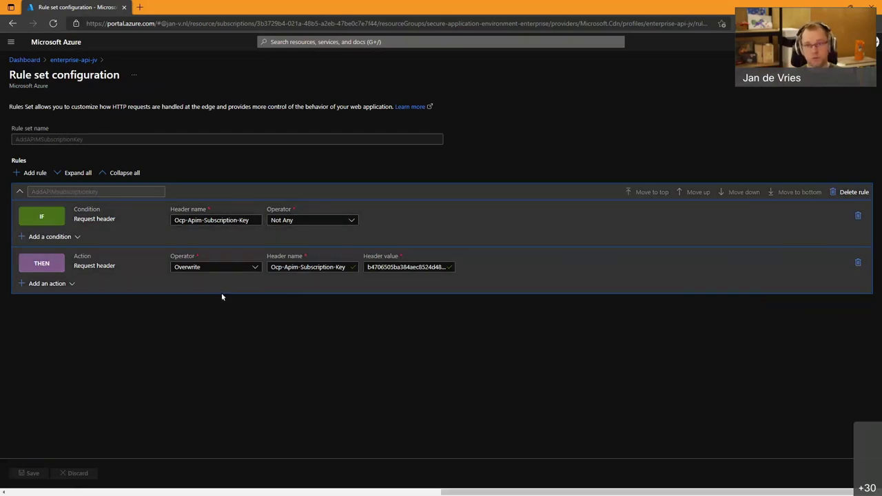
Open the AllowFrontDoor network security group and review its Port_443, Azure_basic_infrastructure_services and ManagementEndpoint inbound rules.
{"action": "left_click", "coordinate": [35, 63]}
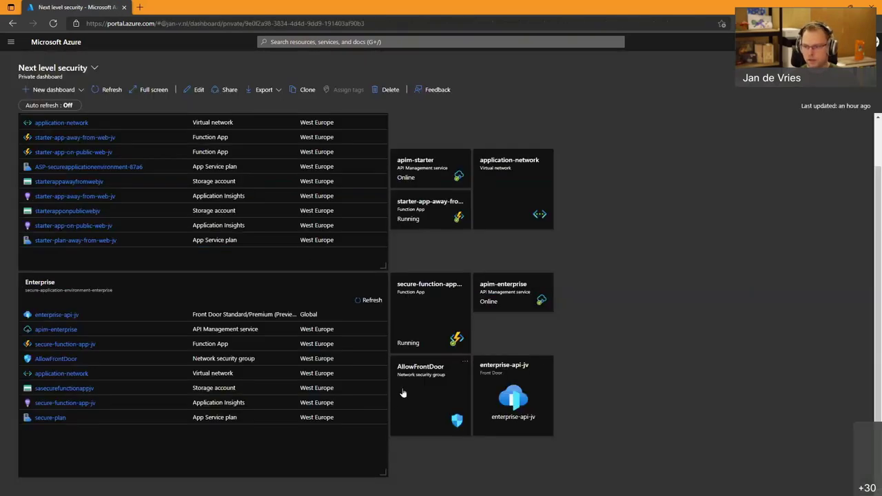
{"action": "left_click", "coordinate": [404, 393]}
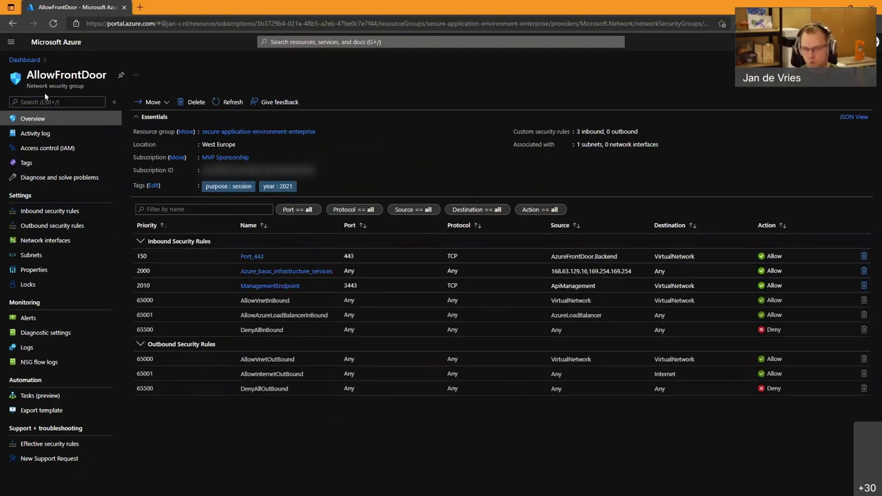
{"action": "left_click", "coordinate": [253, 257]}
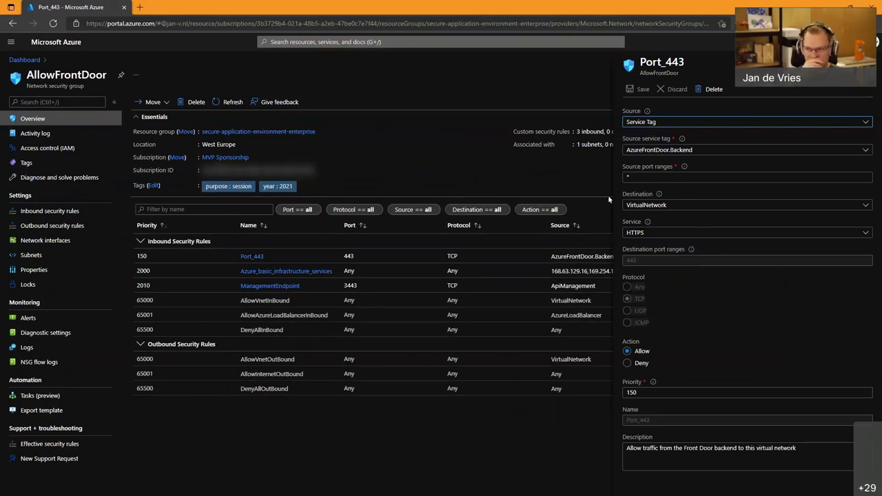
{"action": "left_click", "coordinate": [311, 273]}
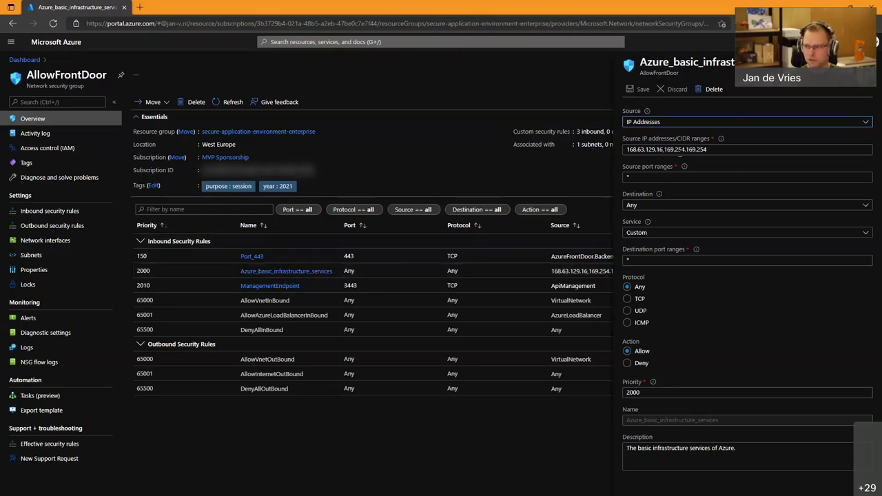
{"action": "left_click_drag", "start_coordinate": [662, 149], "coordinate": [768, 151]}
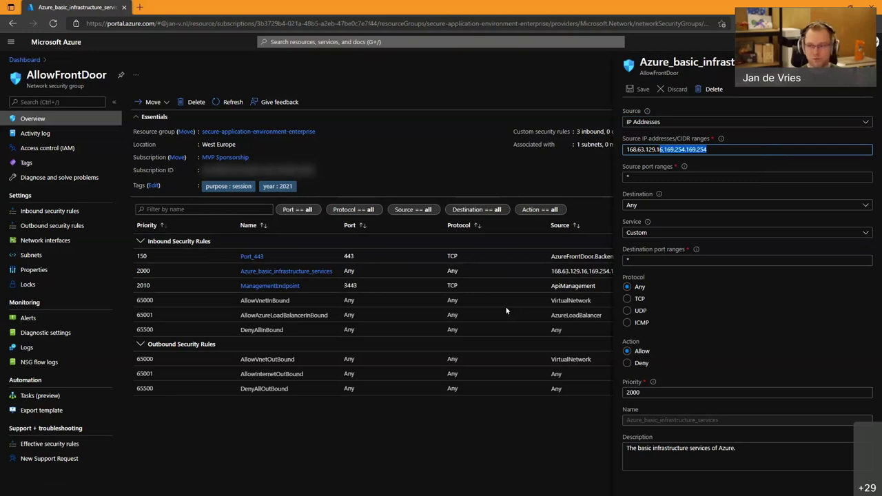
{"action": "left_click", "coordinate": [283, 286]}
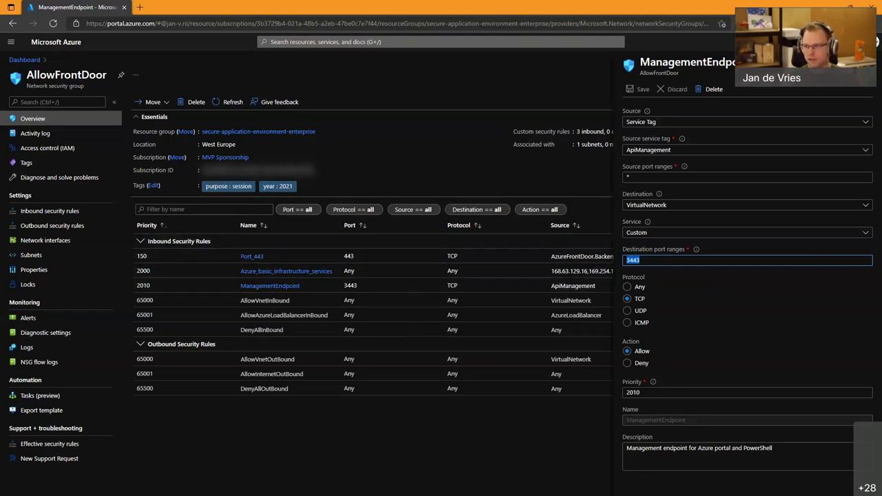
{"action": "left_click", "coordinate": [873, 62]}
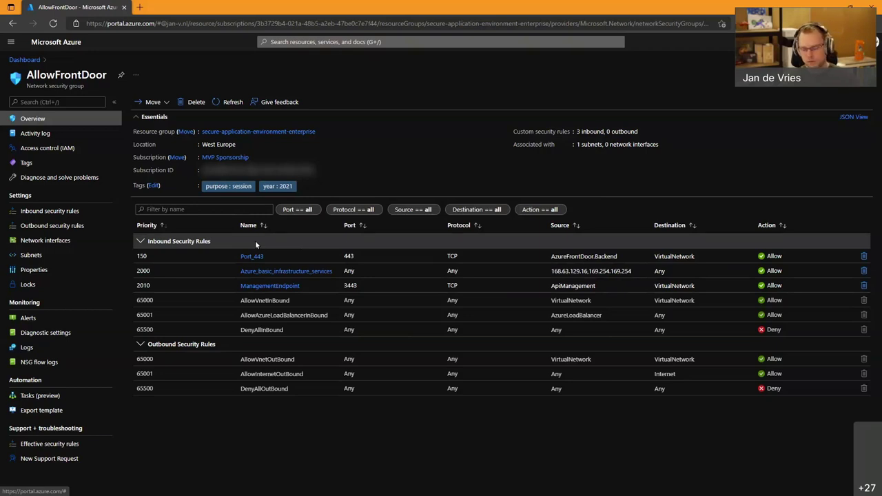
Switch to Postman and send the APIM - Direct request from the Enterprise folder.
{"action": "left_click", "coordinate": [26, 61]}
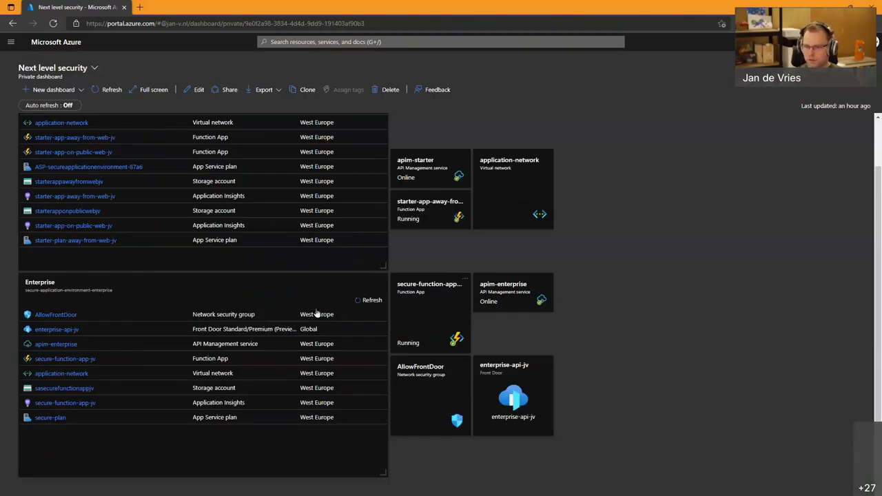
{"action": "key", "text": "super+Tab"}
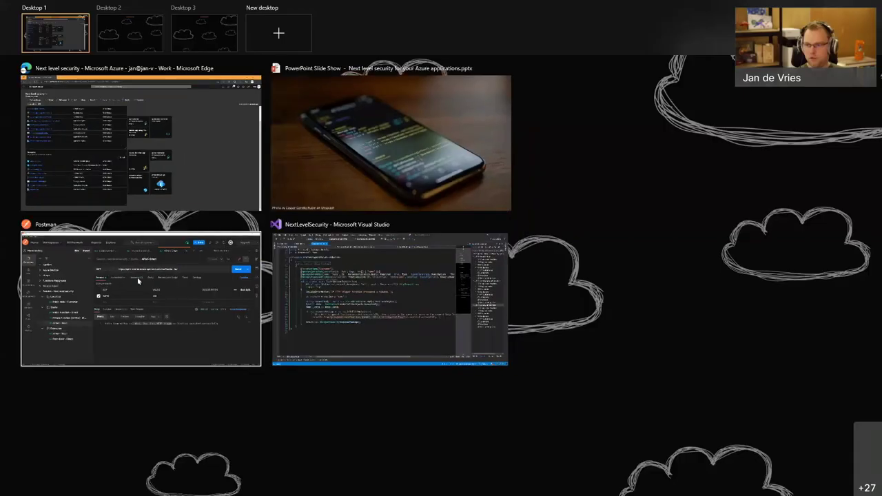
{"action": "left_click", "coordinate": [145, 308]}
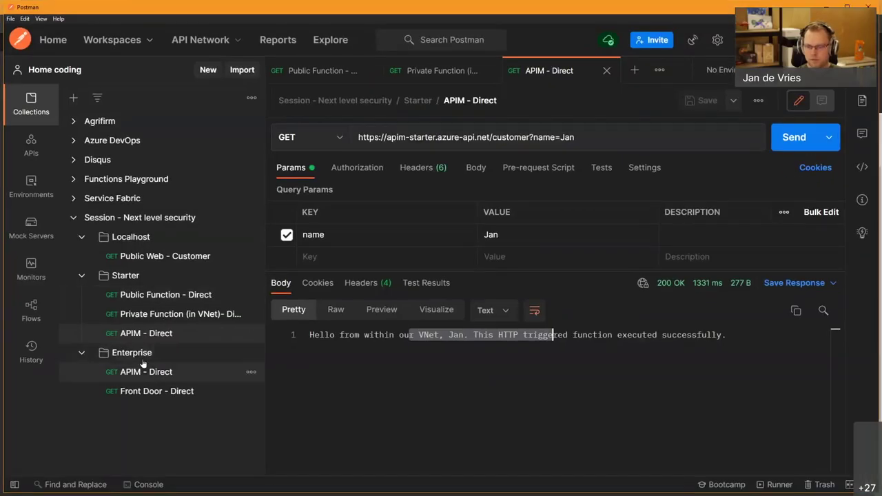
{"action": "left_click", "coordinate": [159, 373]}
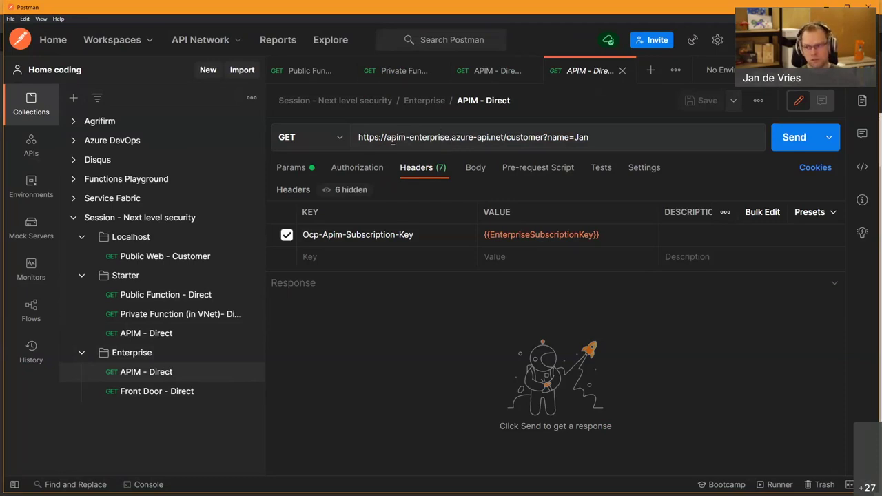
{"action": "left_click_drag", "start_coordinate": [371, 139], "coordinate": [542, 140]}
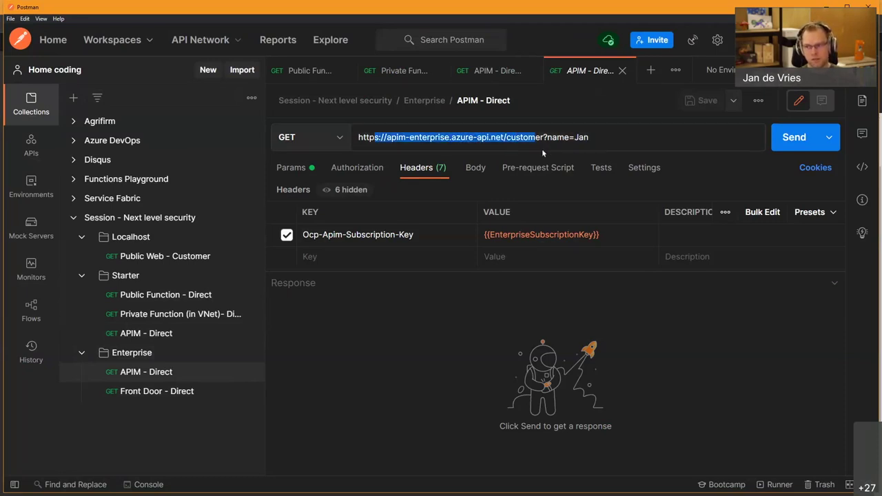
{"action": "left_click", "coordinate": [806, 136]}
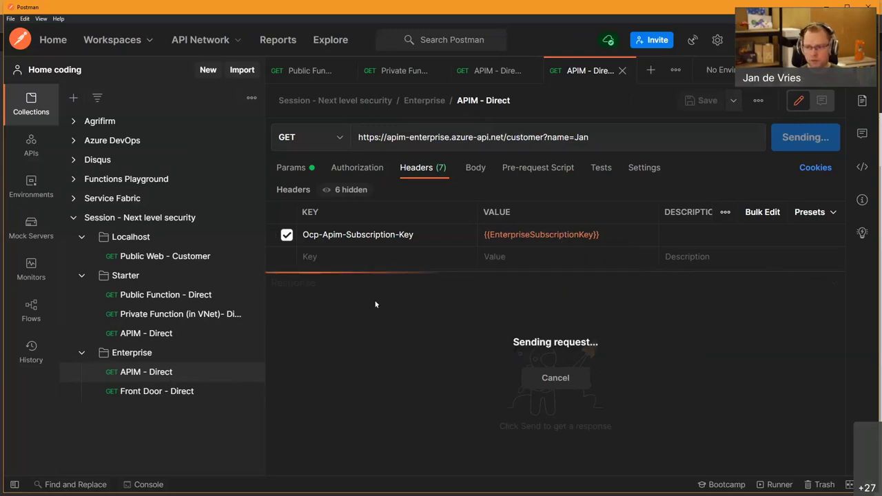
Send the Enterprise Front Door - Direct request with the Ocp-Apim-Subscription-Key header disabled and highlight part of the response text.
{"action": "left_click", "coordinate": [144, 399]}
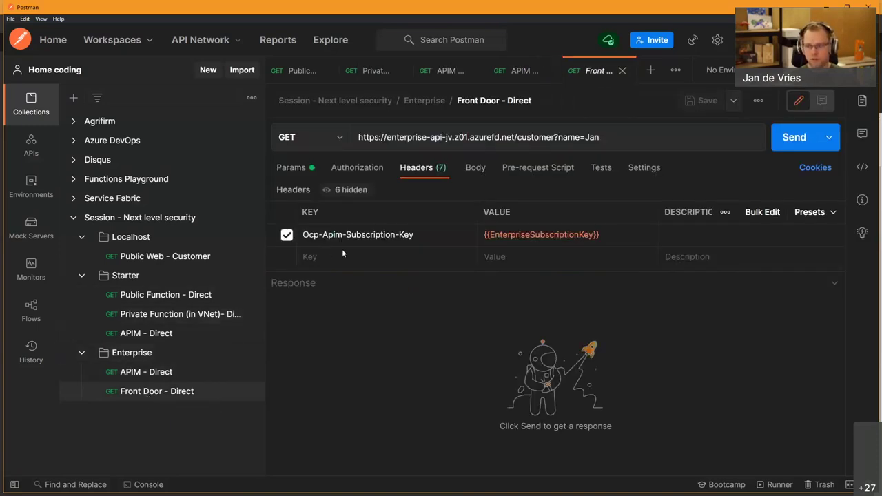
{"action": "left_click", "coordinate": [286, 235]}
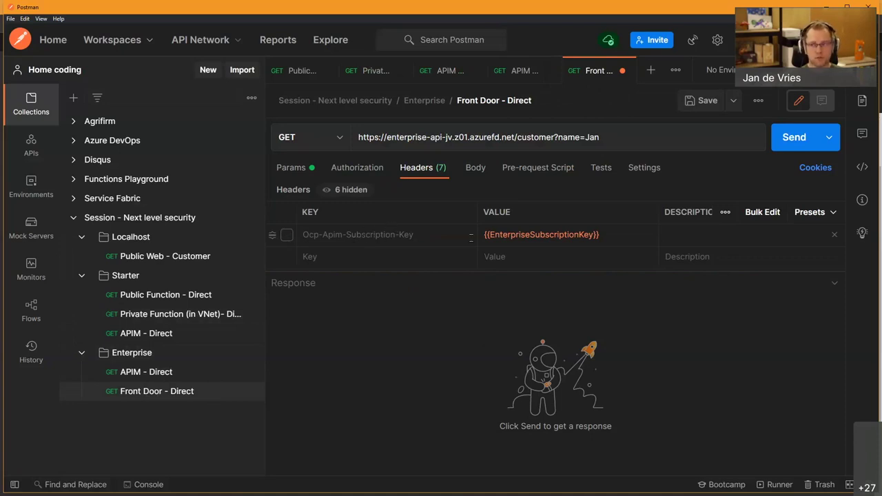
{"action": "left_click", "coordinate": [782, 137]}
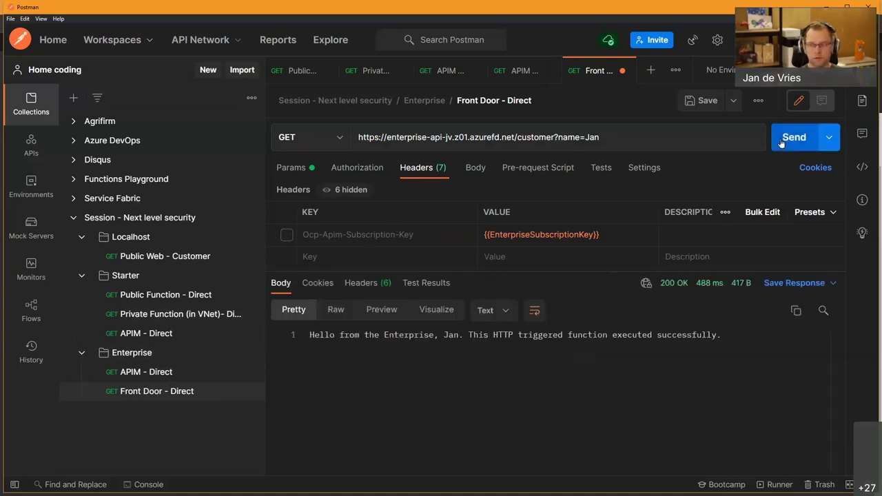
{"action": "left_click_drag", "start_coordinate": [365, 336], "coordinate": [548, 336]}
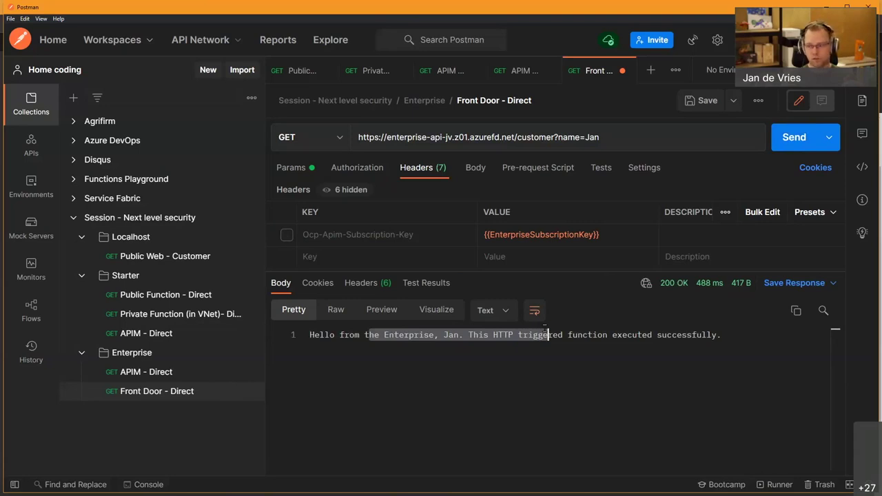
Send the Front Door - Direct request with the Ocp-Apim-Subscription-Key header enabled and set to an invalid subscription key, and highlight the response text.
{"action": "left_click", "coordinate": [541, 368]}
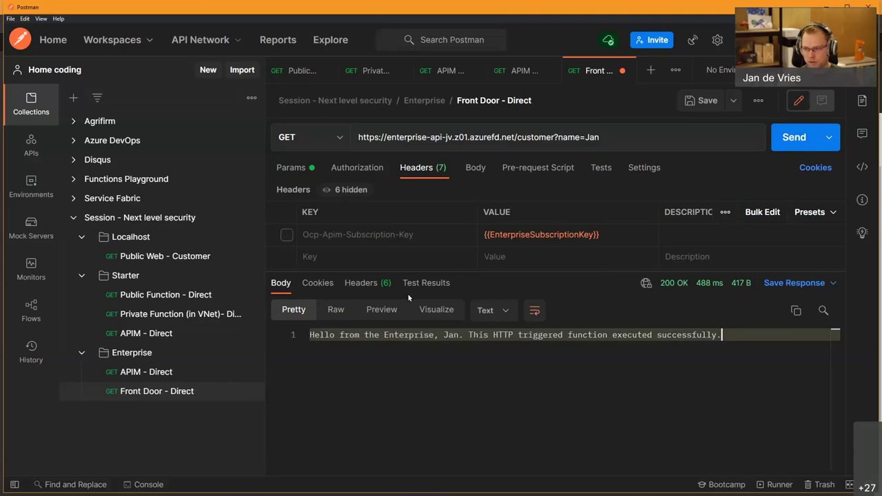
{"action": "left_click", "coordinate": [283, 238]}
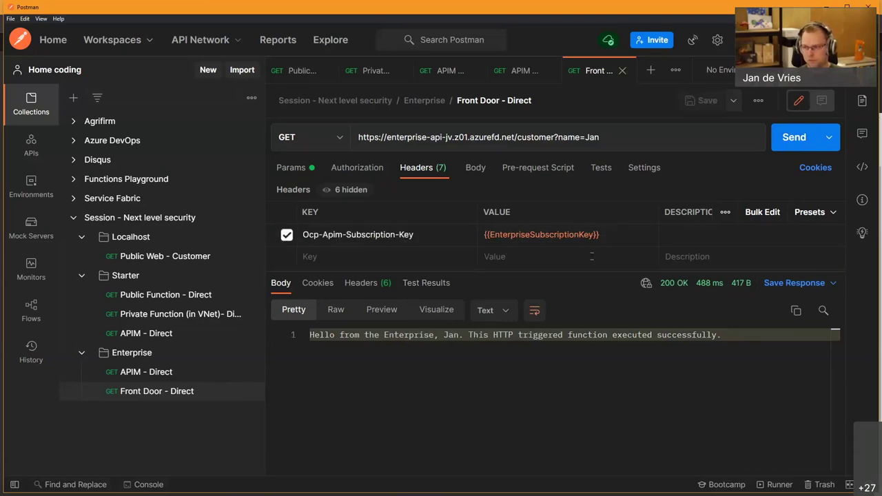
{"action": "triple_click", "coordinate": [621, 226]}
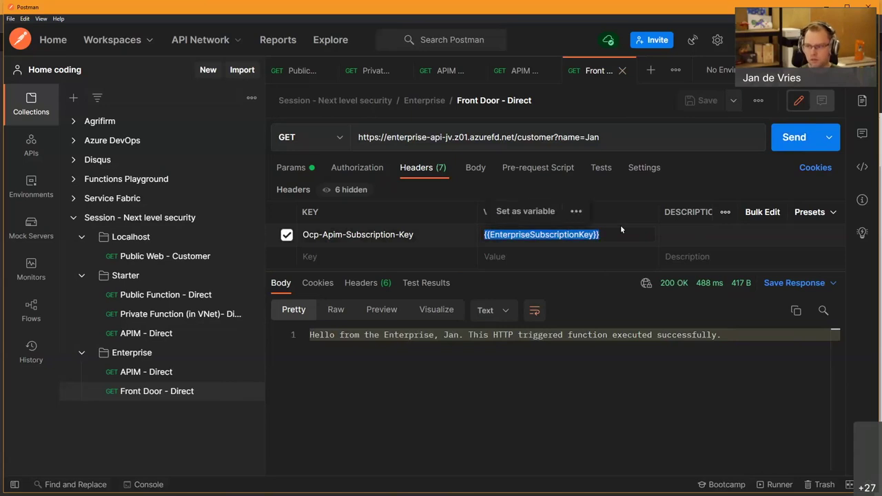
{"action": "type", "text": "1234"}
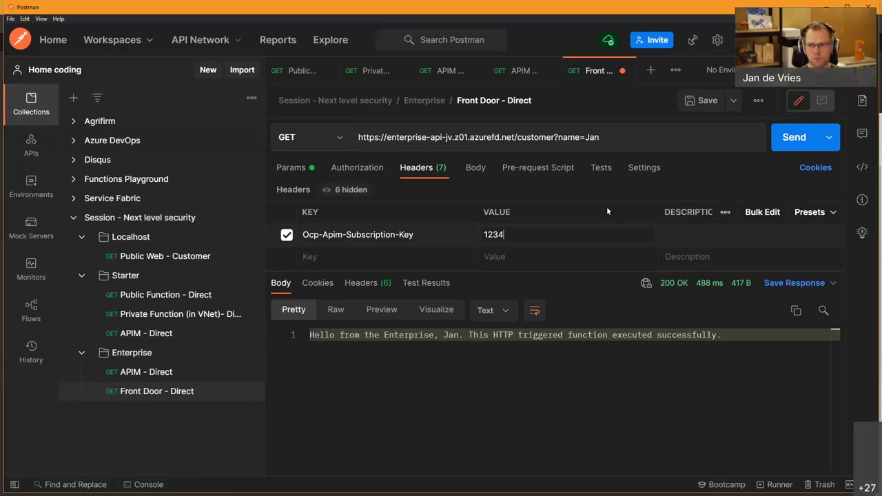
{"action": "left_click", "coordinate": [777, 147]}
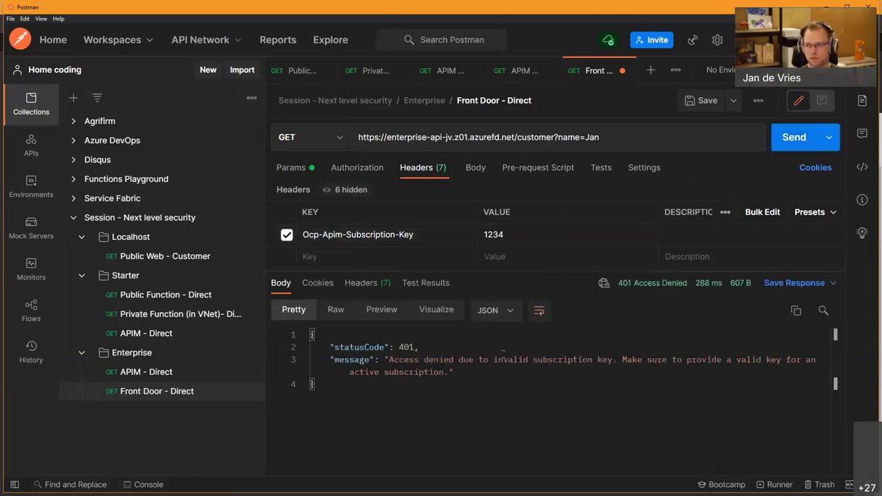
{"action": "left_click_drag", "start_coordinate": [416, 336], "coordinate": [550, 366]}
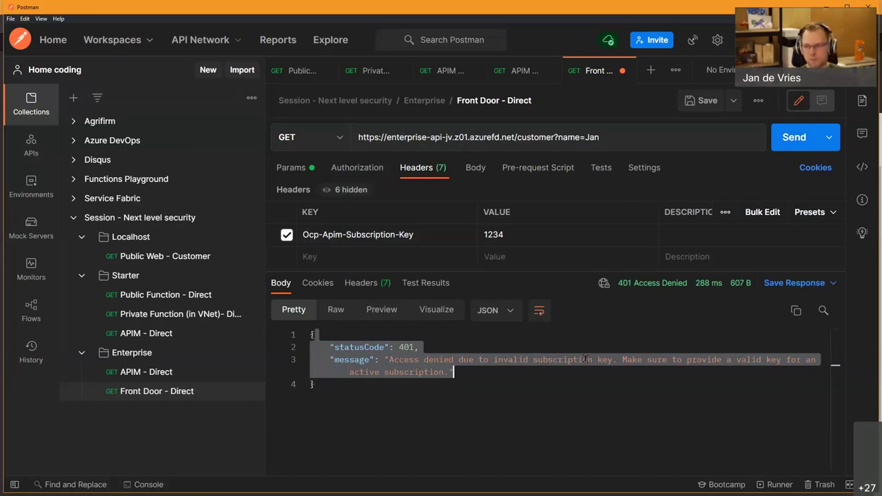
{"action": "left_click", "coordinate": [517, 410]}
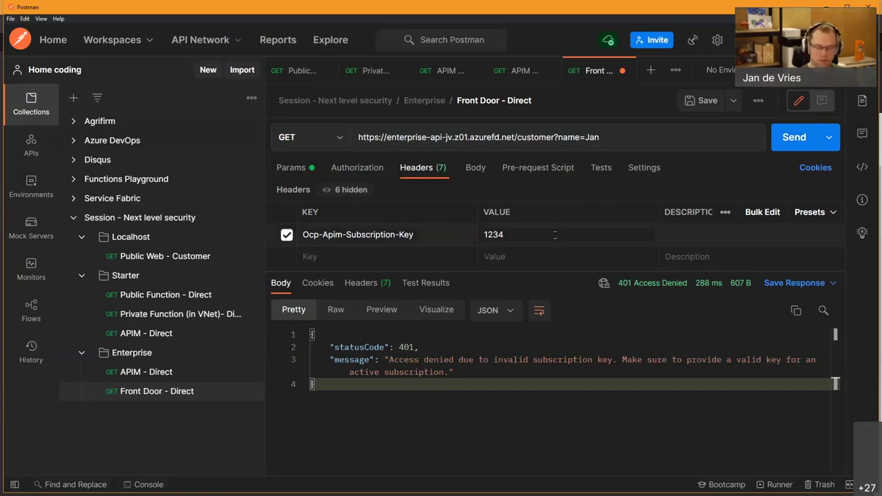
Restore the Ocp-Apim-Subscription-Key header value to {{EnterpriseSubscriptionKey}} and resend the Front Door - Direct request with that header disabled.
{"action": "key", "text": "ctrl+z"}
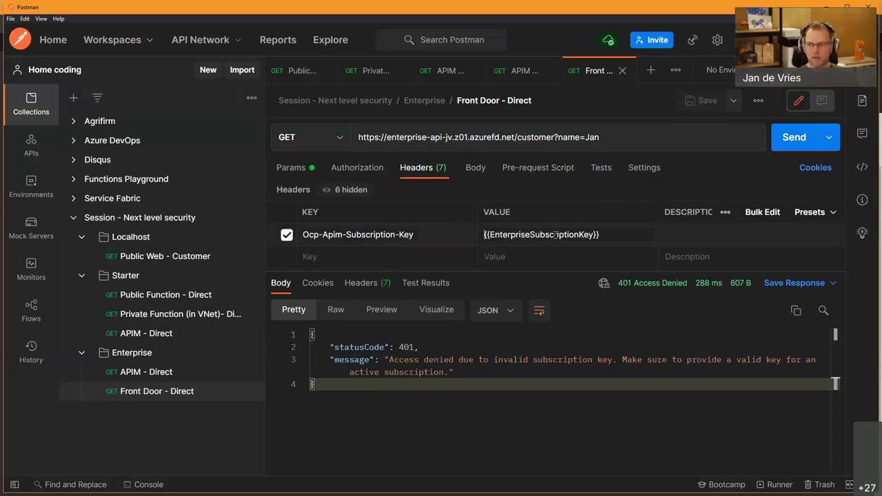
{"action": "left_click", "coordinate": [285, 236]}
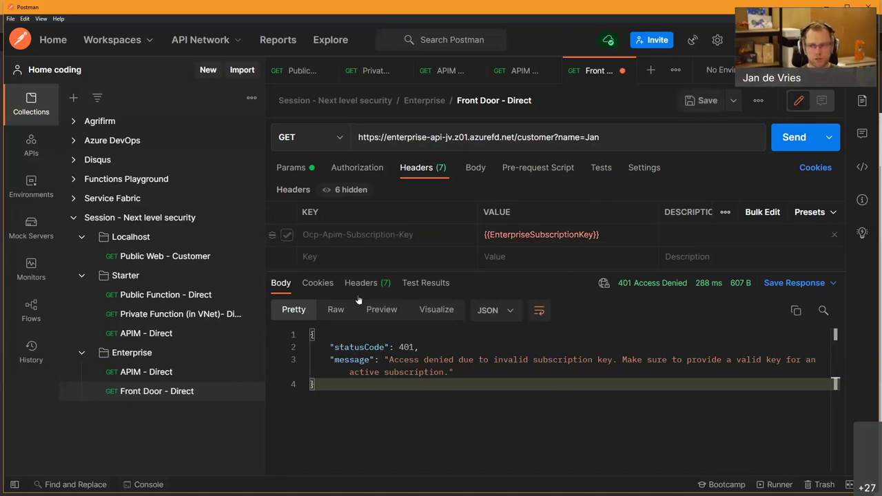
{"action": "left_click", "coordinate": [792, 138]}
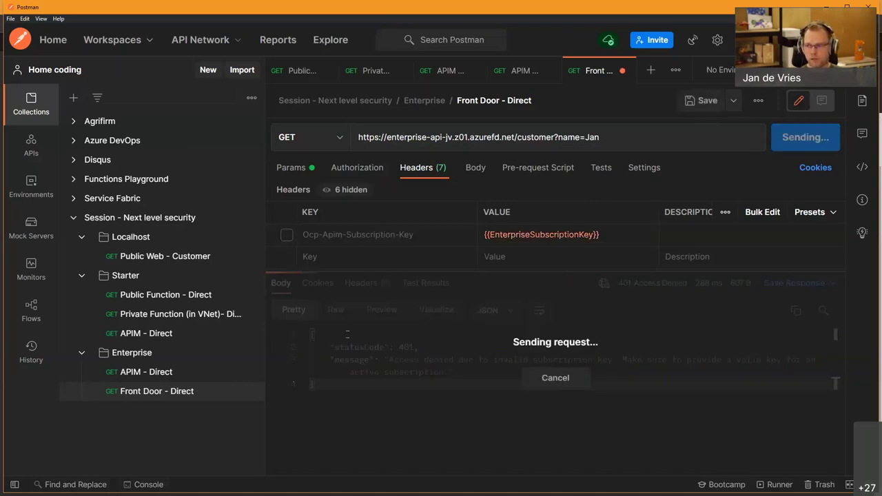
Reopen the Enterprise APIM - Direct request to show its response, and switch to the slide presentation at the "What about the cost?" slide.
{"action": "left_click", "coordinate": [165, 374]}
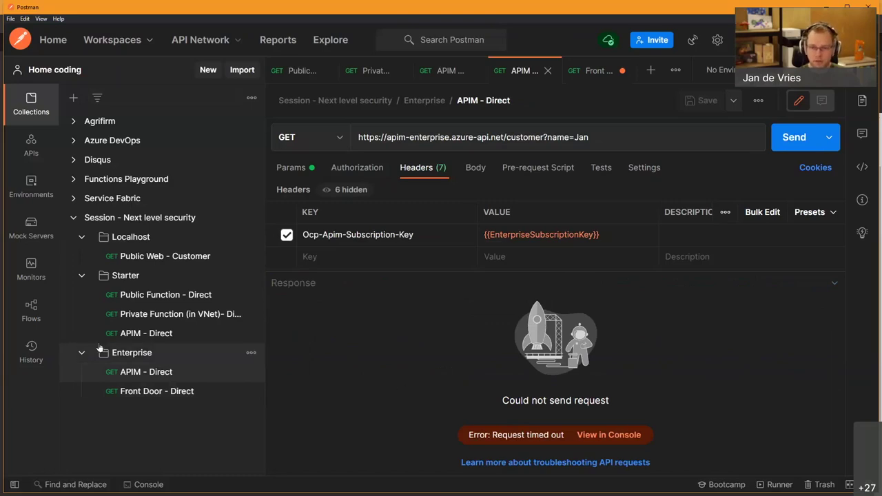
{"action": "key", "text": "alt+Tab"}
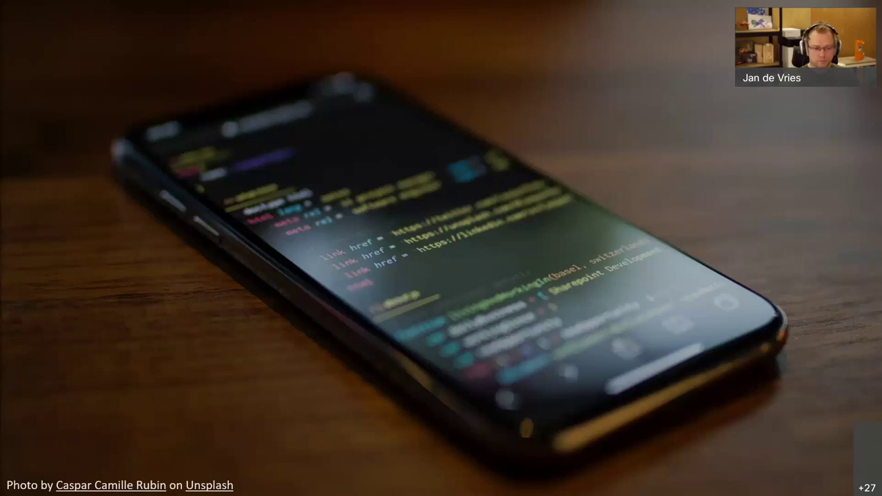
{"action": "key", "text": "Right"}
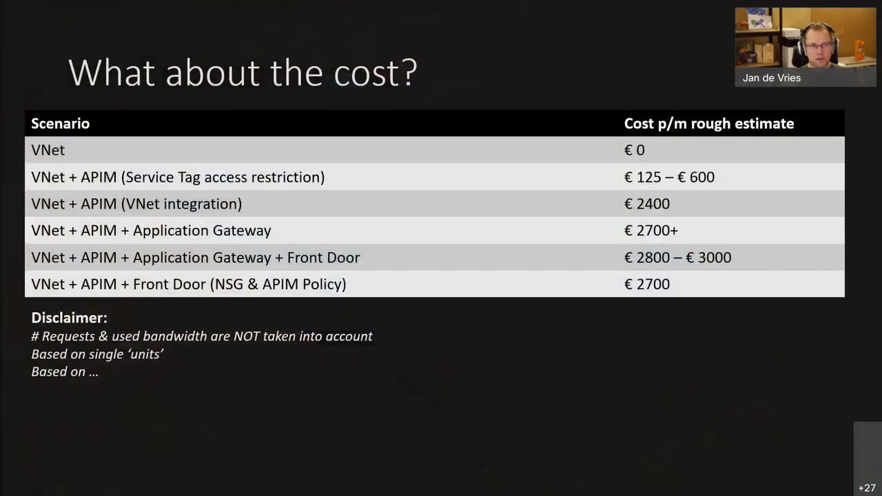